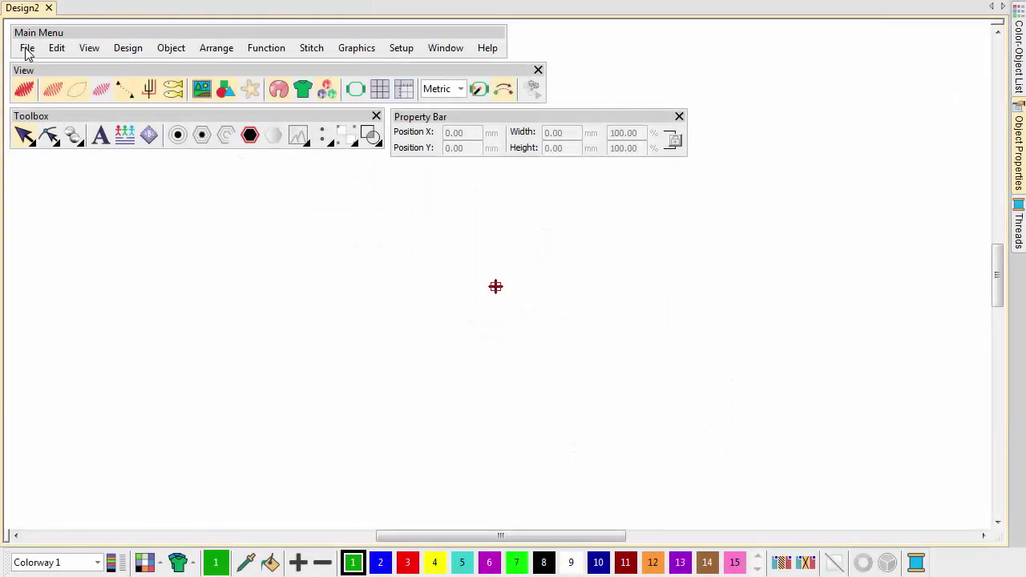
# Import the Boy.bmp baby photo into the design via File > Import Graphic
pyautogui.click(27, 49)
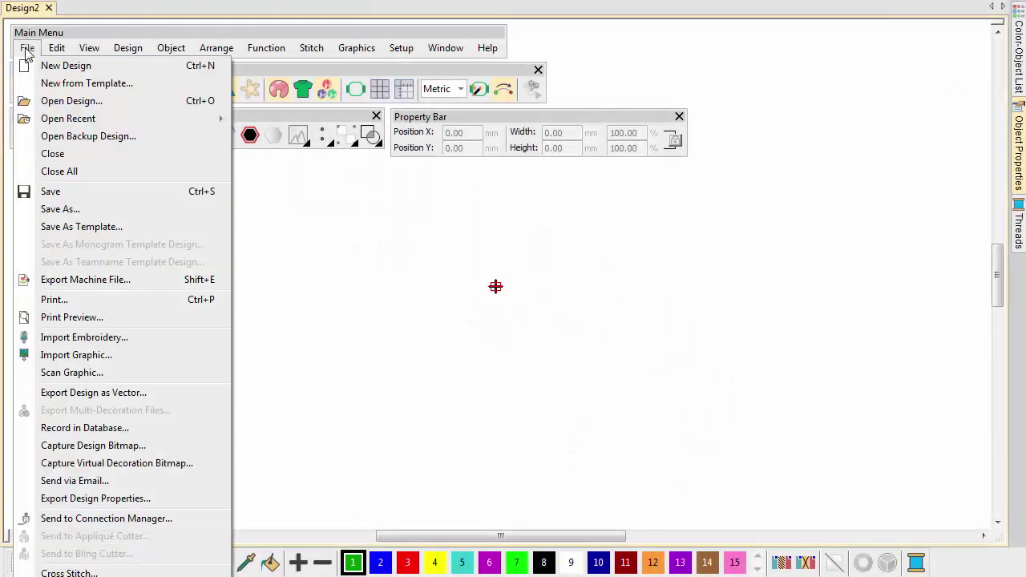
pyautogui.click(73, 355)
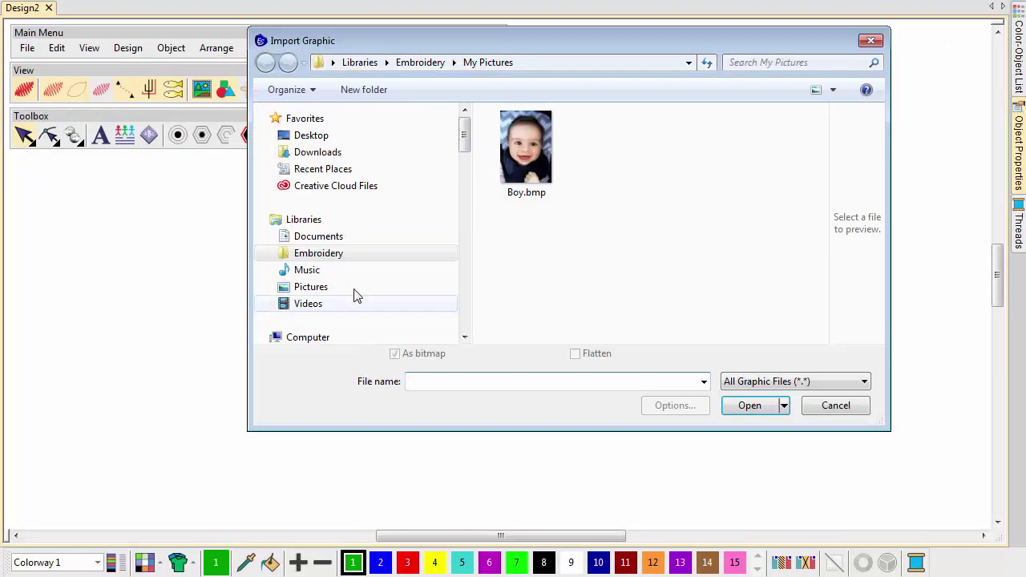
pyautogui.click(519, 149)
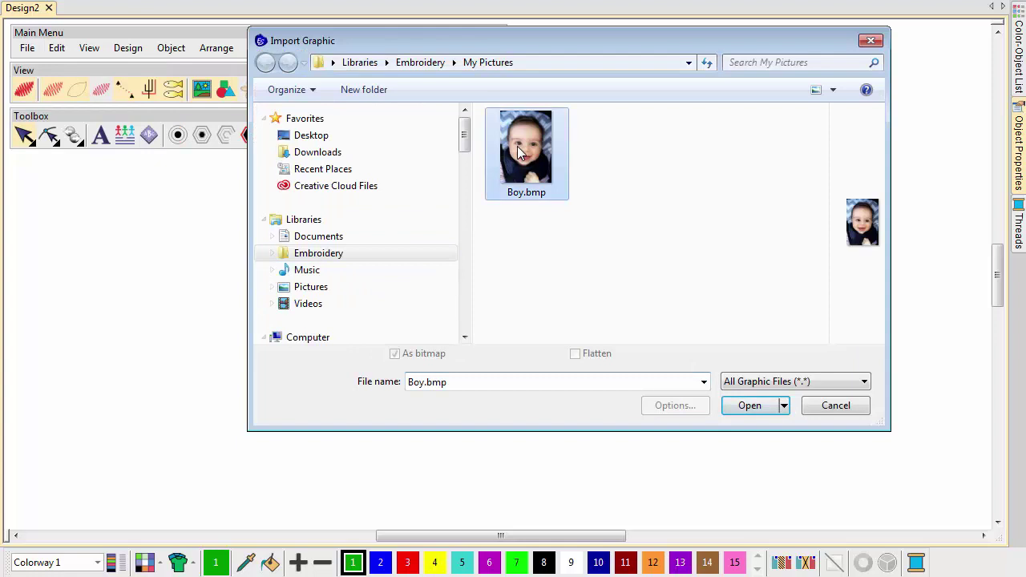
pyautogui.click(749, 406)
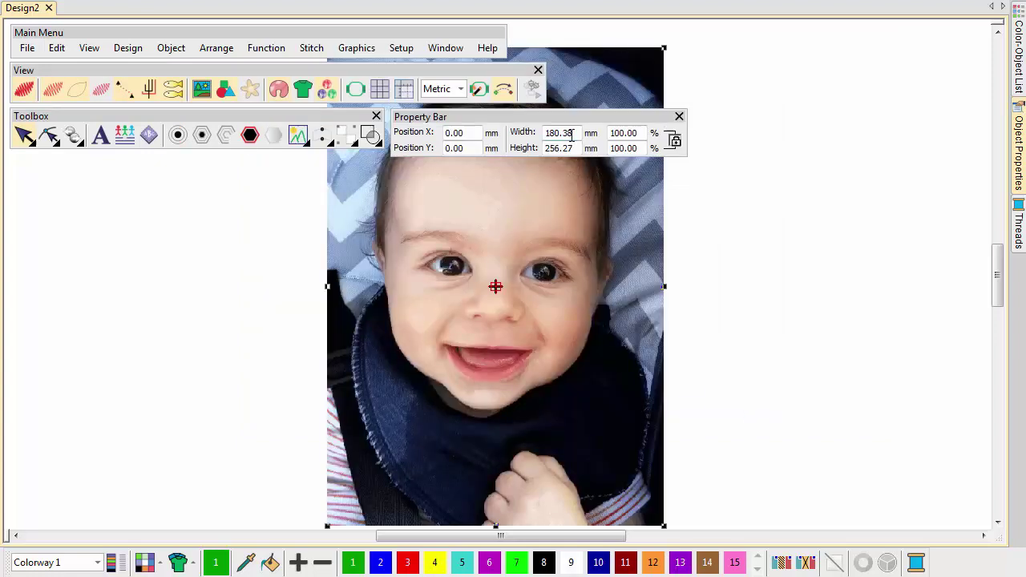
# Resize the photo to 90 mm wide in the Property Bar
pyautogui.doubleClick(570, 134)
pyautogui.write('90')
pyautogui.press('Return')
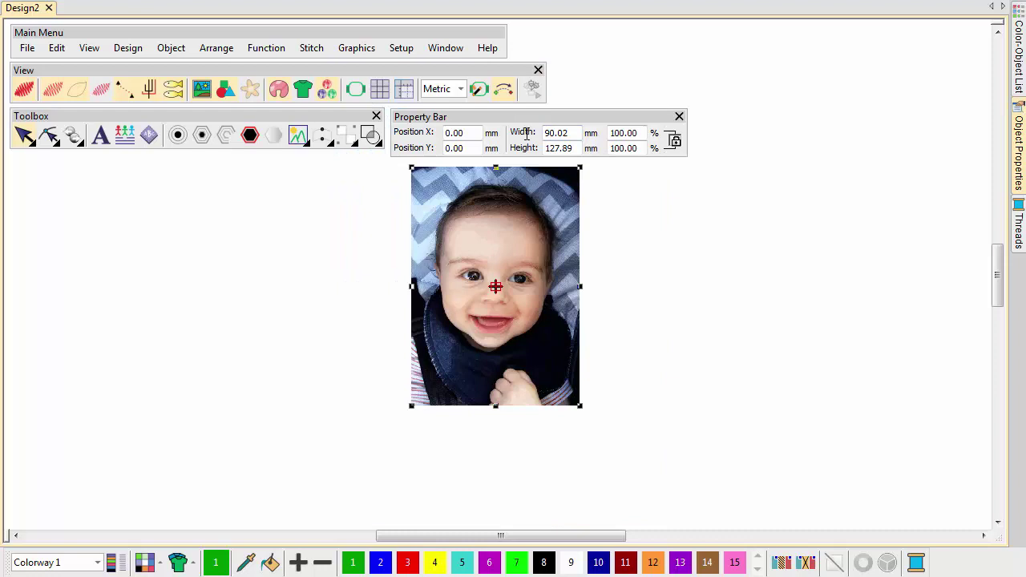
# Crop the photo with an ellipse, reshaped to about 81 mm wide around the baby's face and hair
pyautogui.click(309, 143)
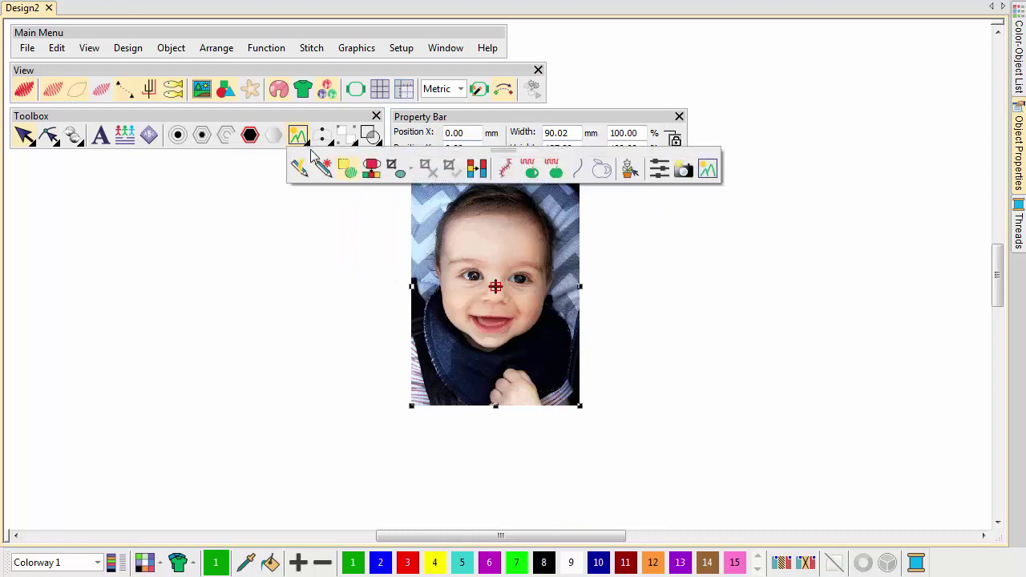
pyautogui.click(412, 170)
pyautogui.click(433, 199)
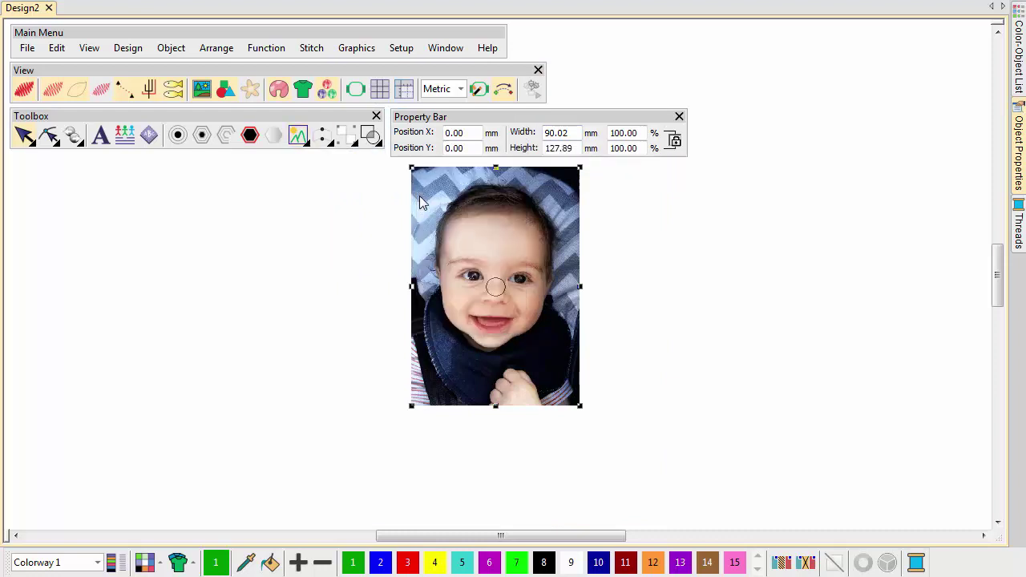
pyautogui.moveTo(429, 190); pyautogui.dragTo(565, 362)
pyautogui.click(49, 135)
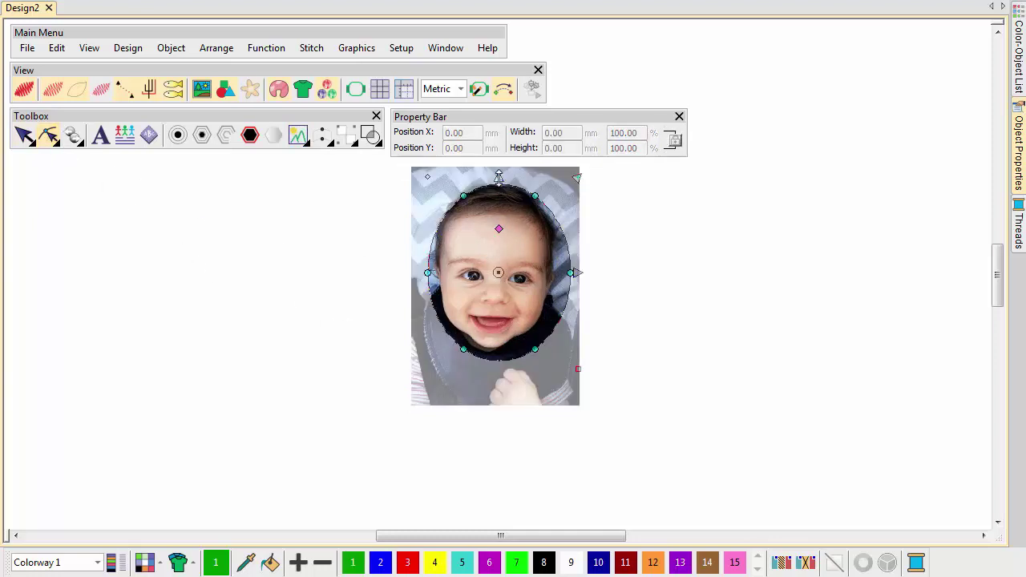
pyautogui.moveTo(498, 176); pyautogui.dragTo(499, 171)
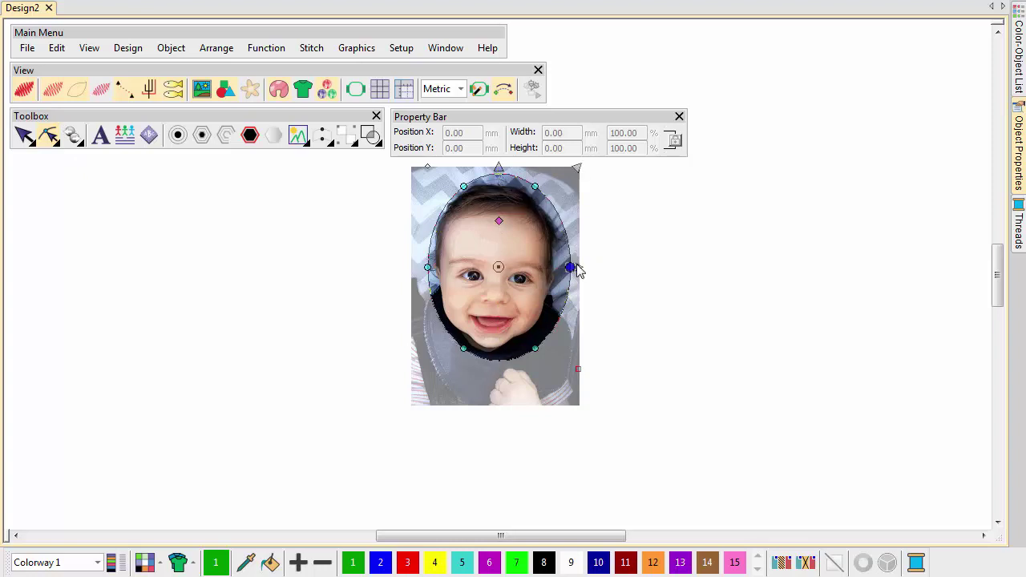
pyautogui.moveTo(574, 266); pyautogui.dragTo(579, 266)
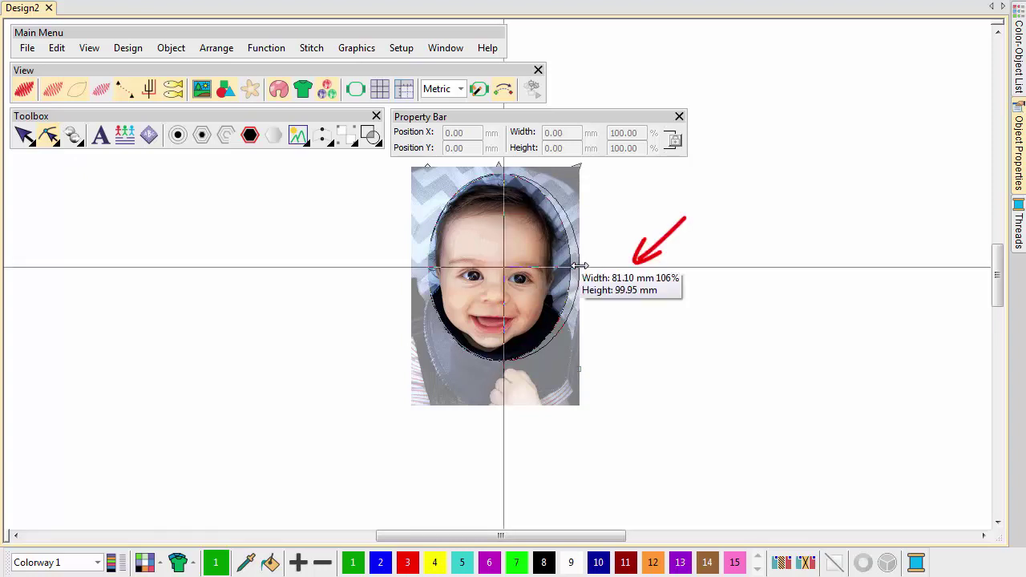
pyautogui.moveTo(579, 265); pyautogui.dragTo(579, 266)
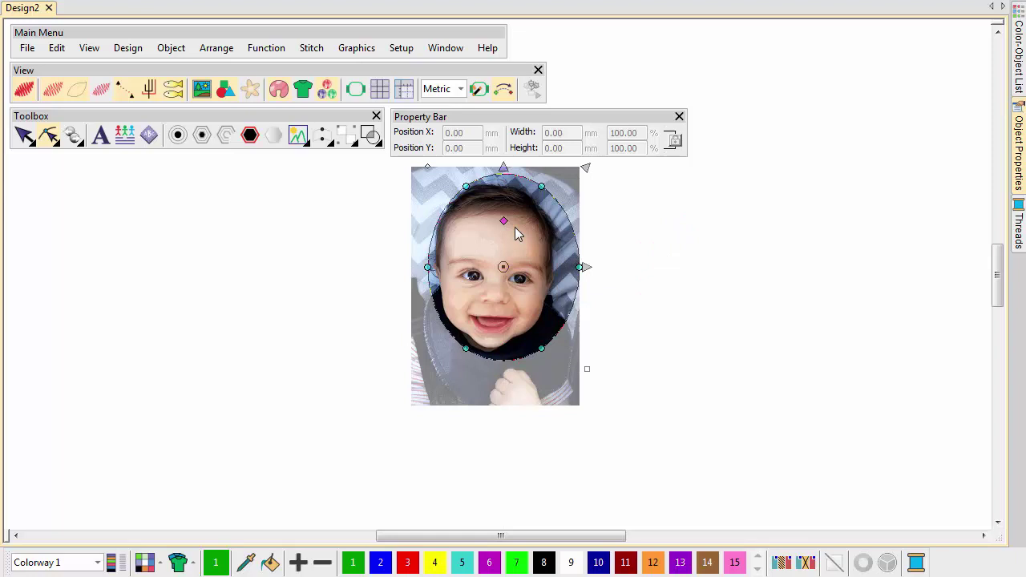
pyautogui.moveTo(506, 219); pyautogui.dragTo(496, 223)
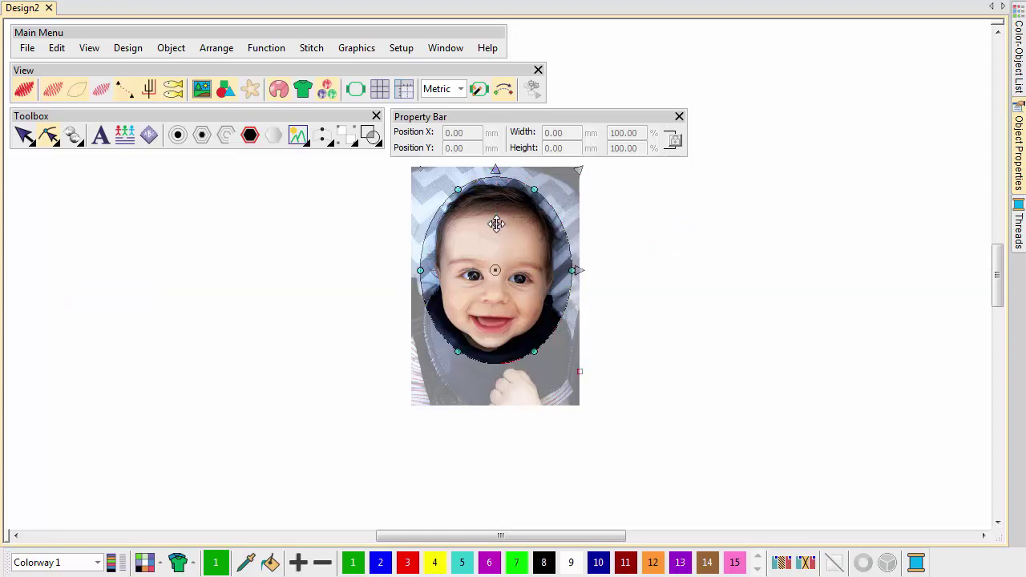
pyautogui.press('Return')
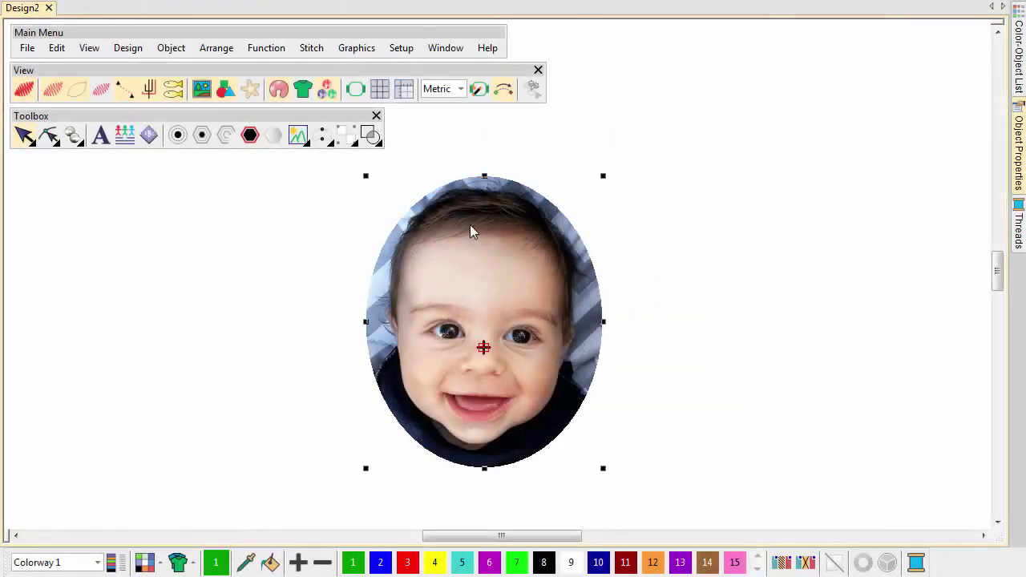
# Start Color PhotoStitch on the oval photo, lowering lightness slightly and setting contrast to 20
pyautogui.click(300, 138)
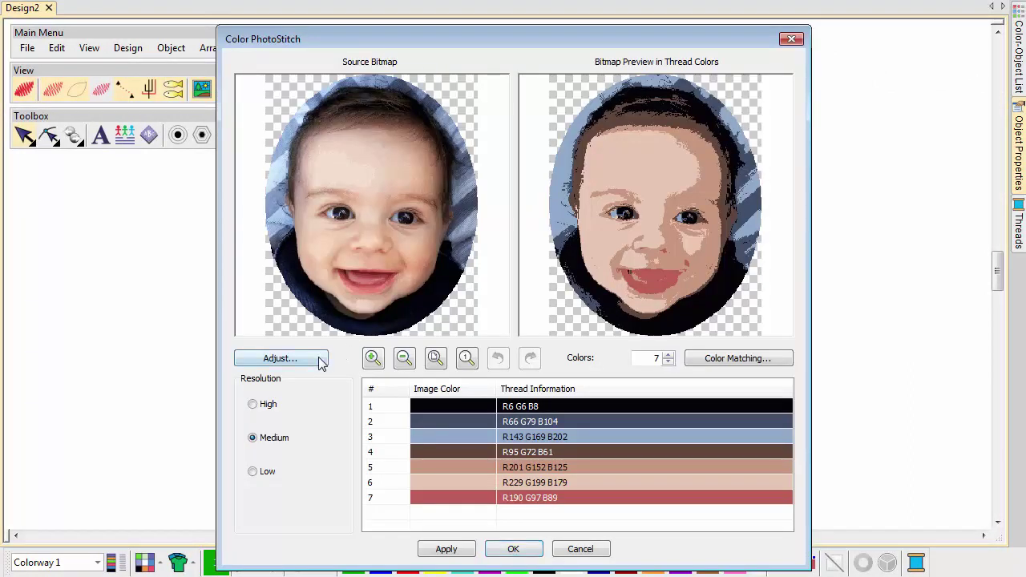
pyautogui.click(317, 360)
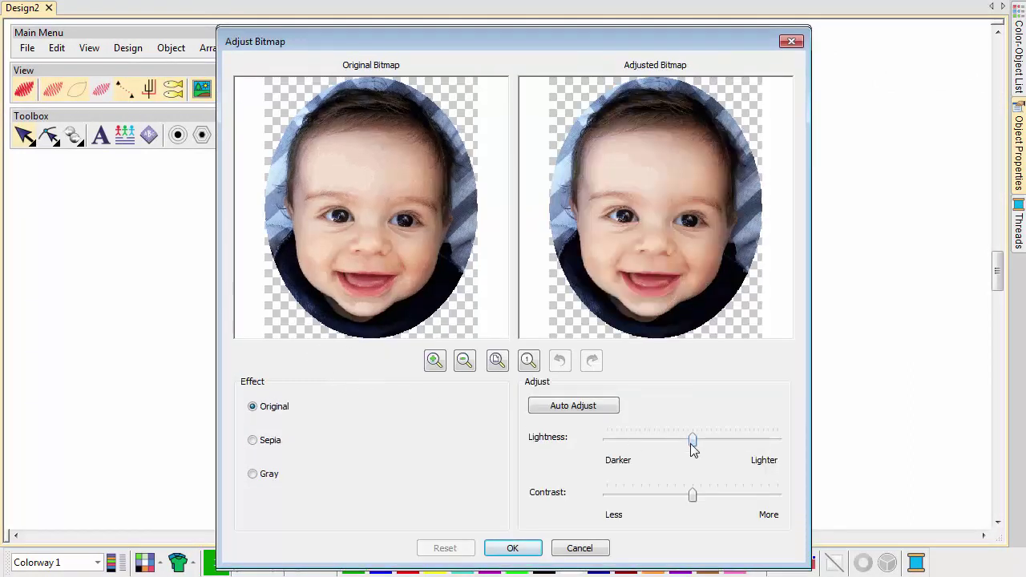
pyautogui.moveTo(692, 441); pyautogui.dragTo(678, 440)
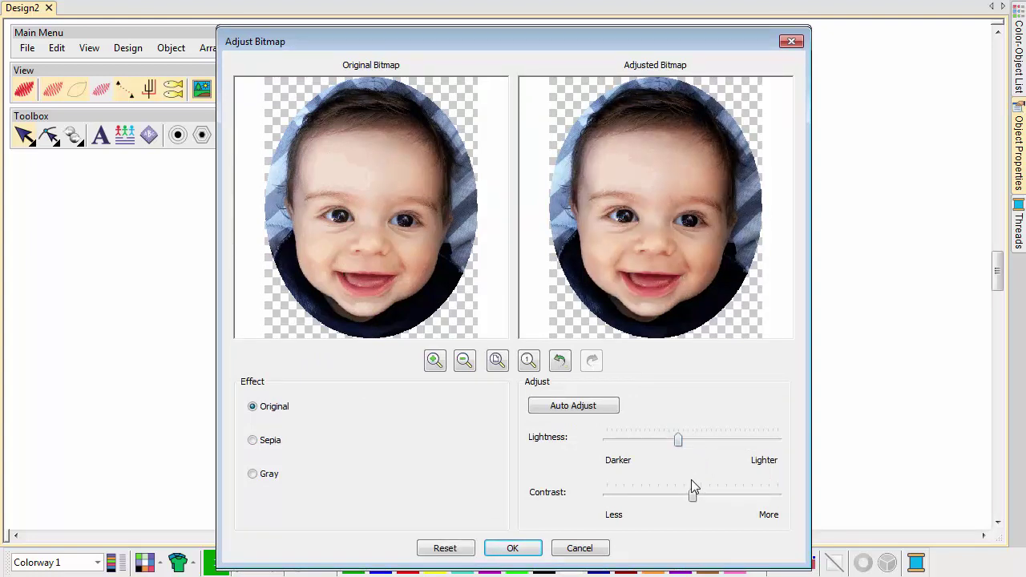
pyautogui.moveTo(691, 493); pyautogui.dragTo(705, 494)
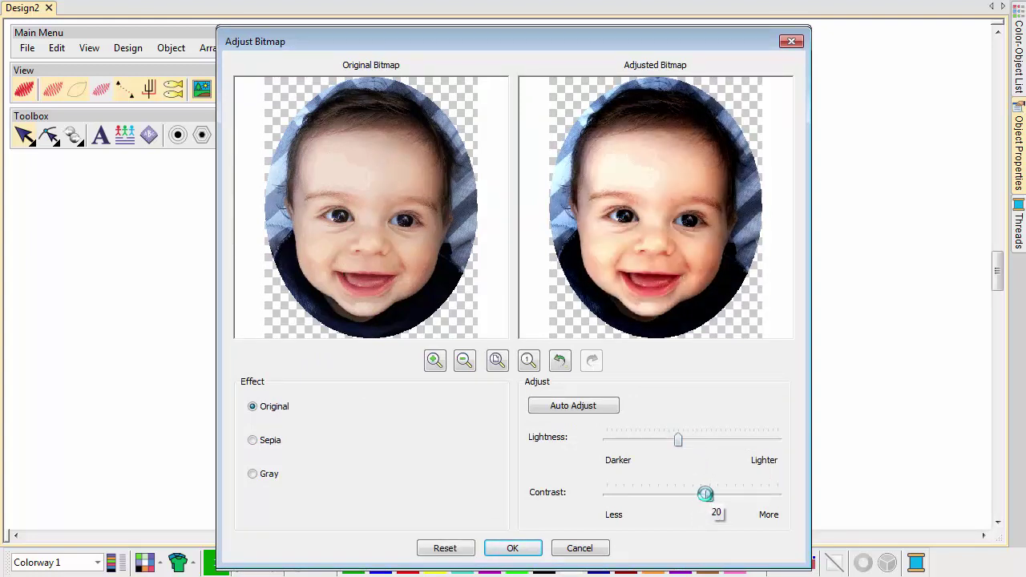
pyautogui.click(513, 548)
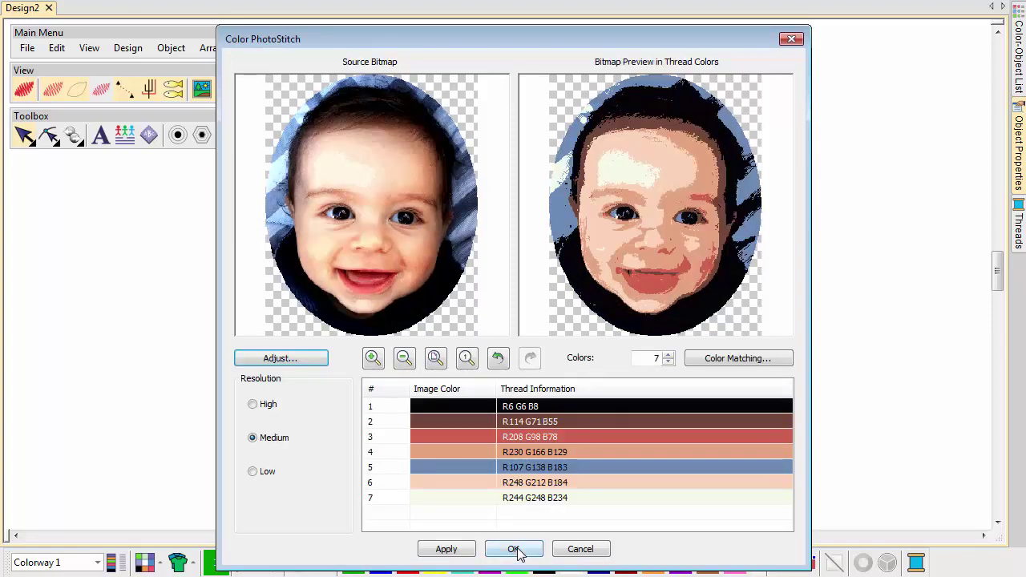
# Set the PhotoStitch palette to 8 thread colours and bring up Color Matching
pyautogui.click(668, 355)
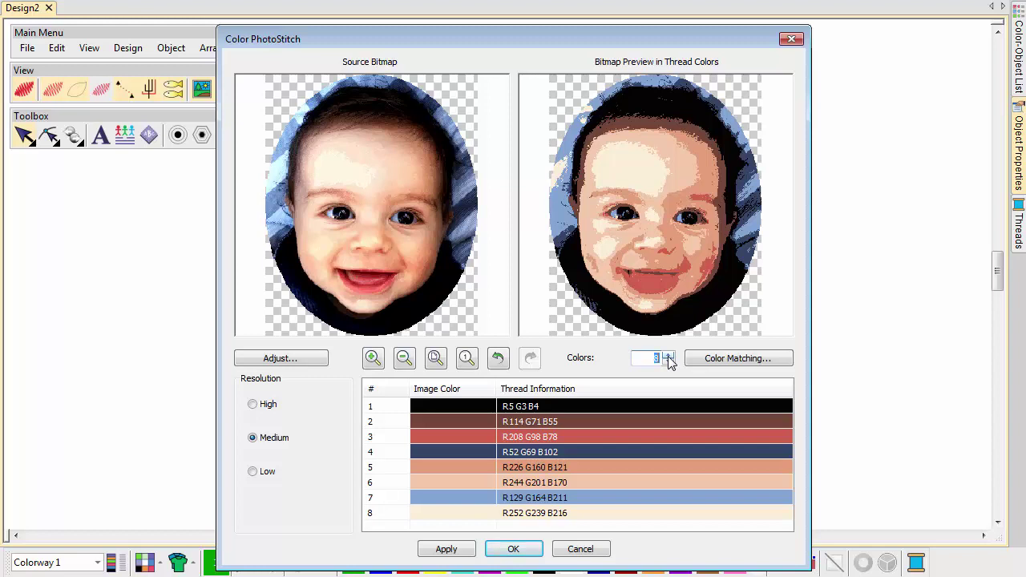
pyautogui.click(723, 366)
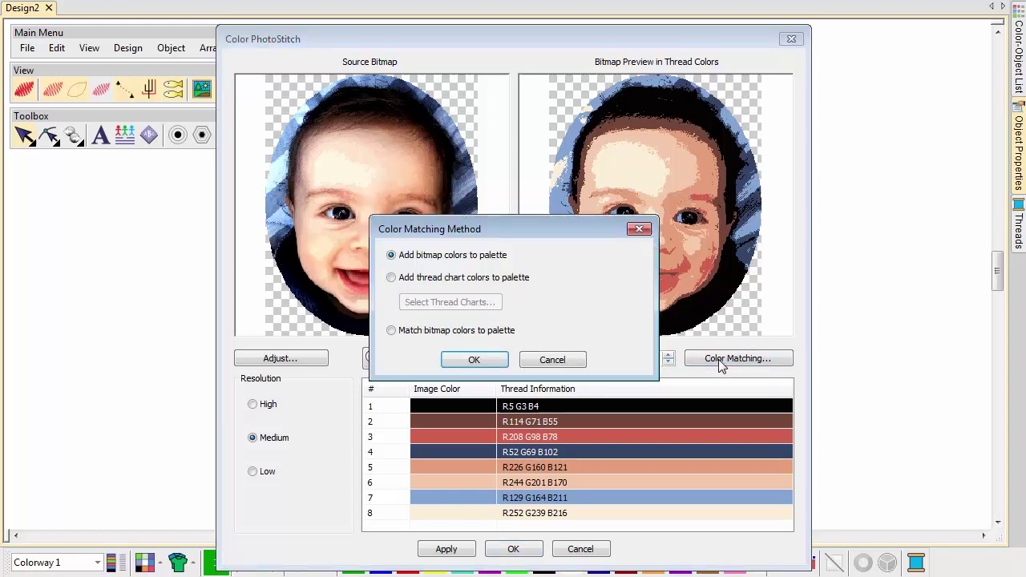
# Match the 8 colours to the Isacord 40 thread chart and convert the oval photo to stitches
pyautogui.click(418, 284)
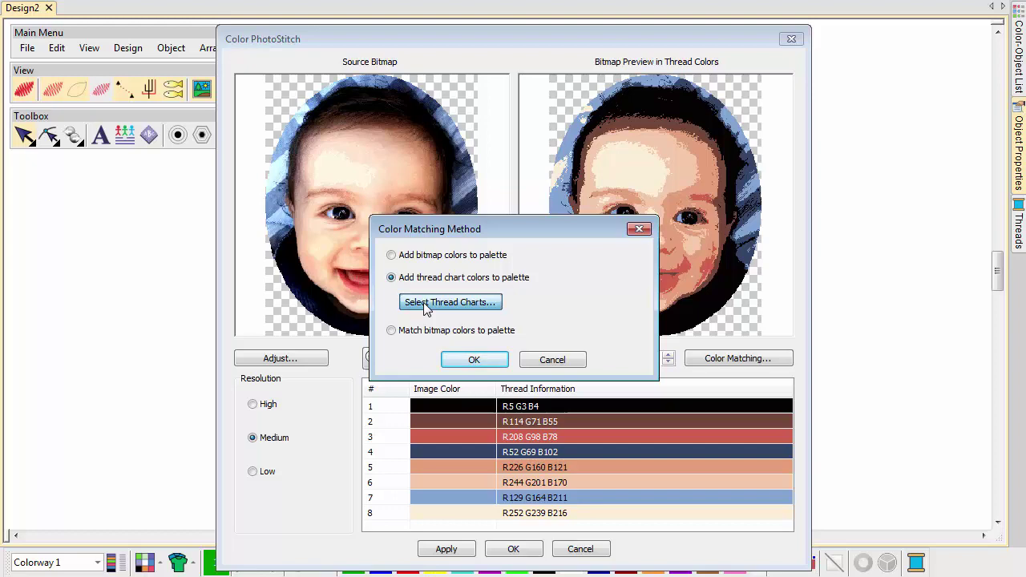
pyautogui.click(423, 303)
pyautogui.moveTo(498, 144); pyautogui.dragTo(499, 214)
pyautogui.click(391, 296)
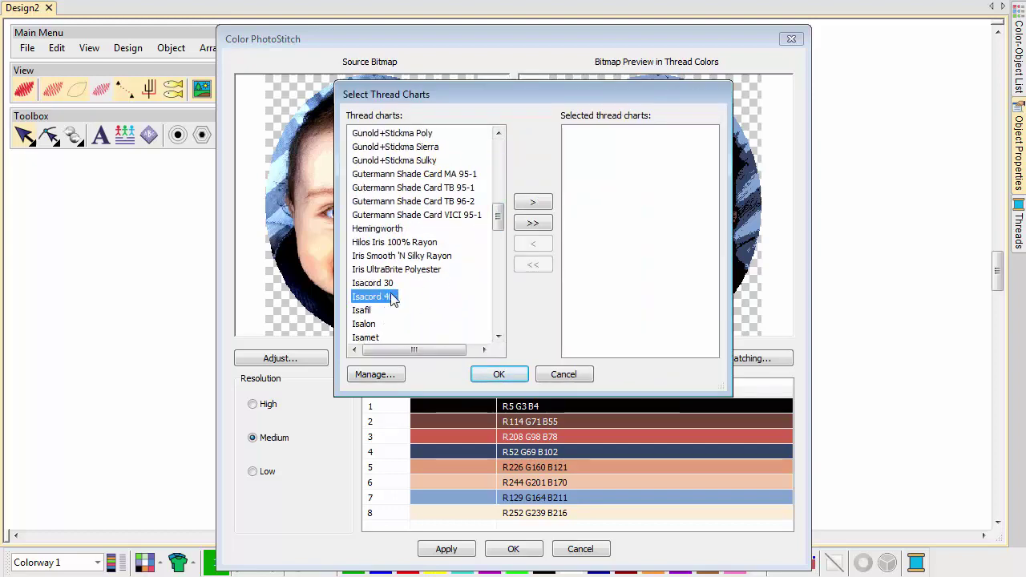
pyautogui.click(533, 202)
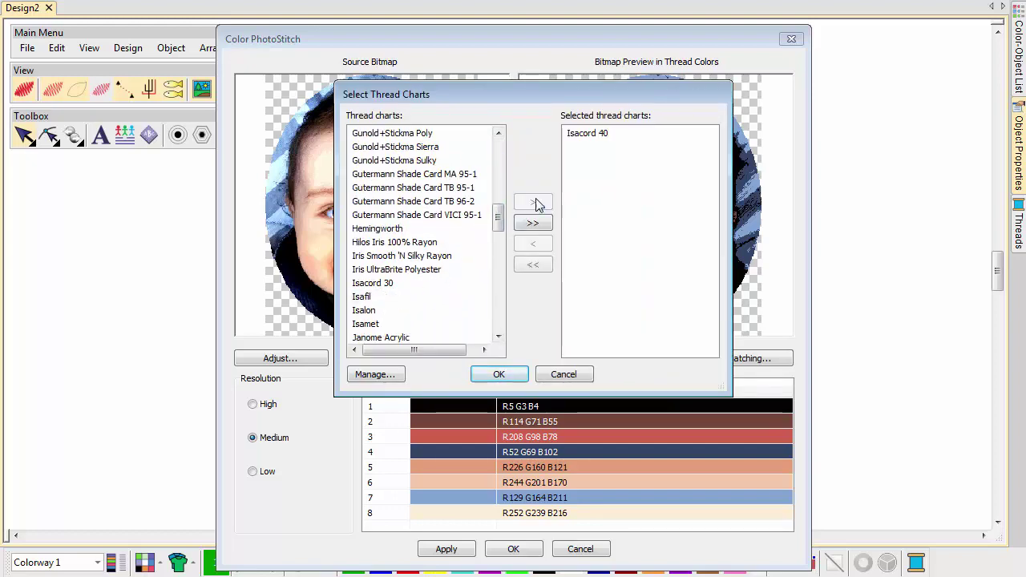
pyautogui.click(491, 378)
pyautogui.click(485, 362)
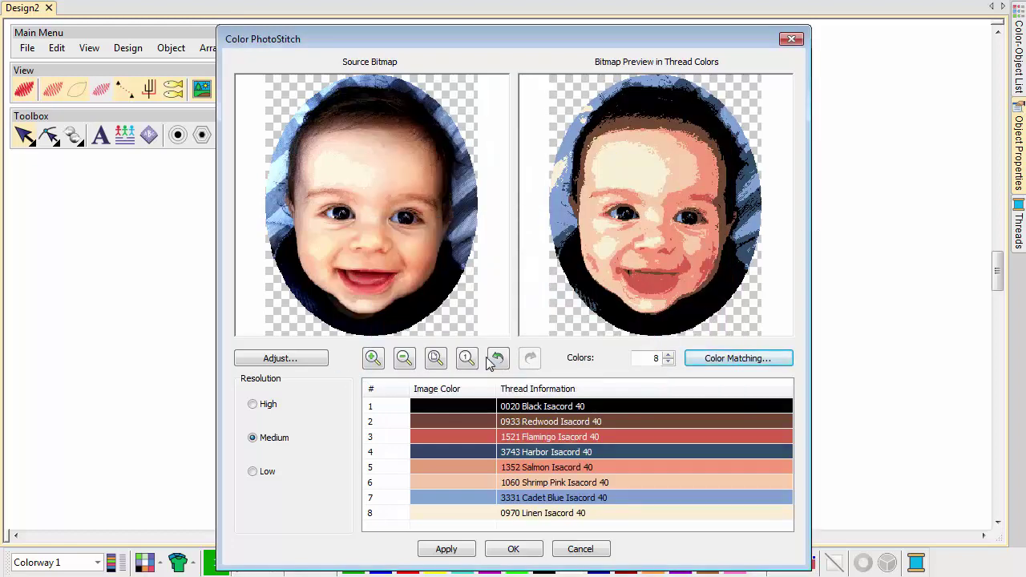
pyautogui.click(490, 549)
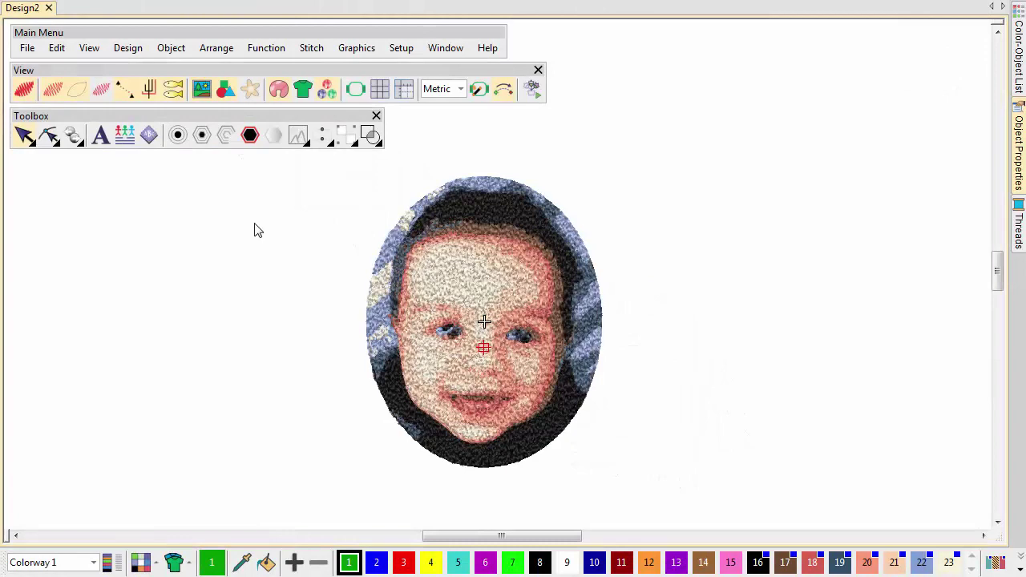
# Zoom into the face and recolour the blue stitching in the left eye to thread 23
pyautogui.press('b')
pyautogui.moveTo(373, 254); pyautogui.dragTo(639, 400)
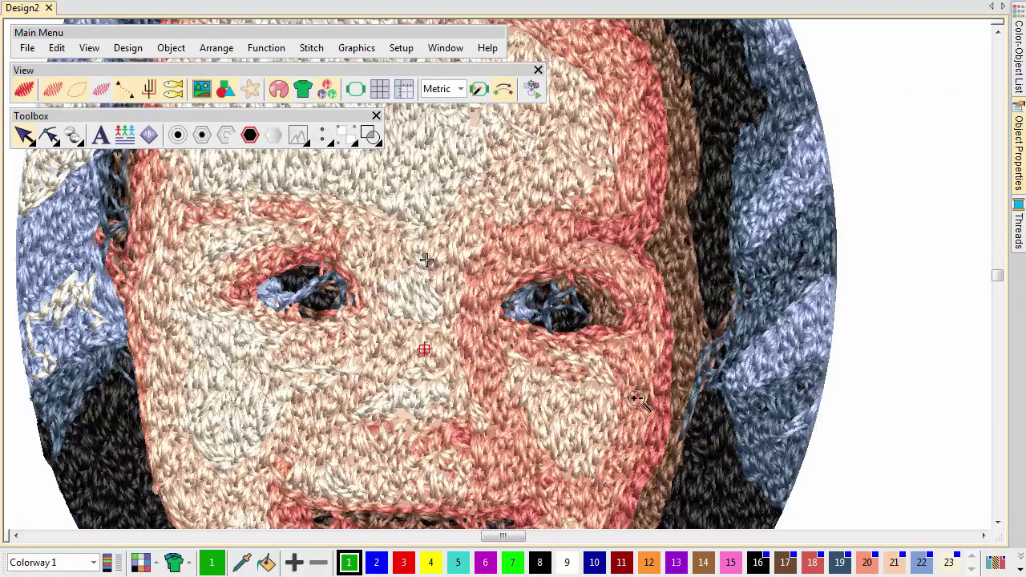
pyautogui.click(300, 303)
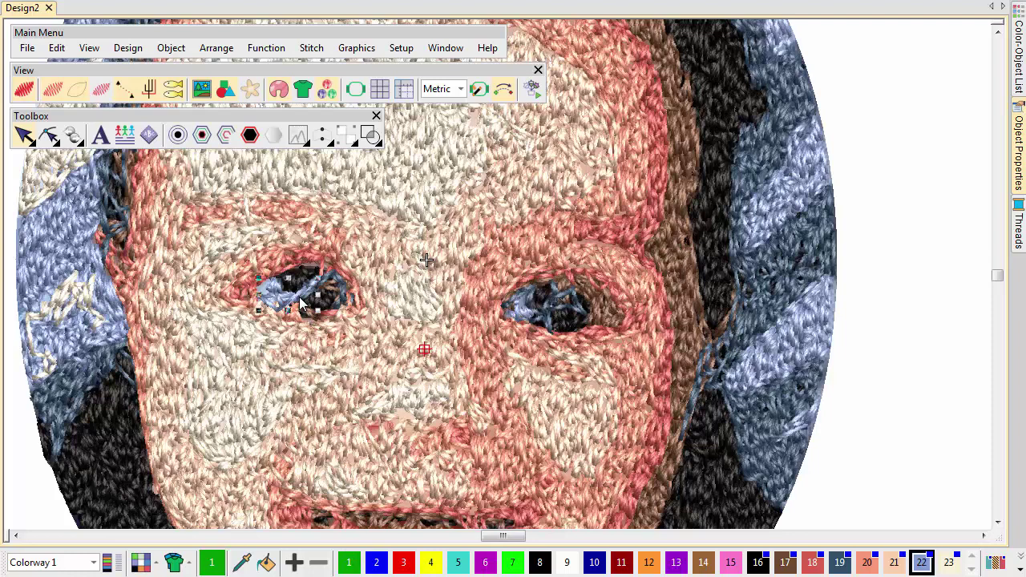
pyautogui.click(955, 563)
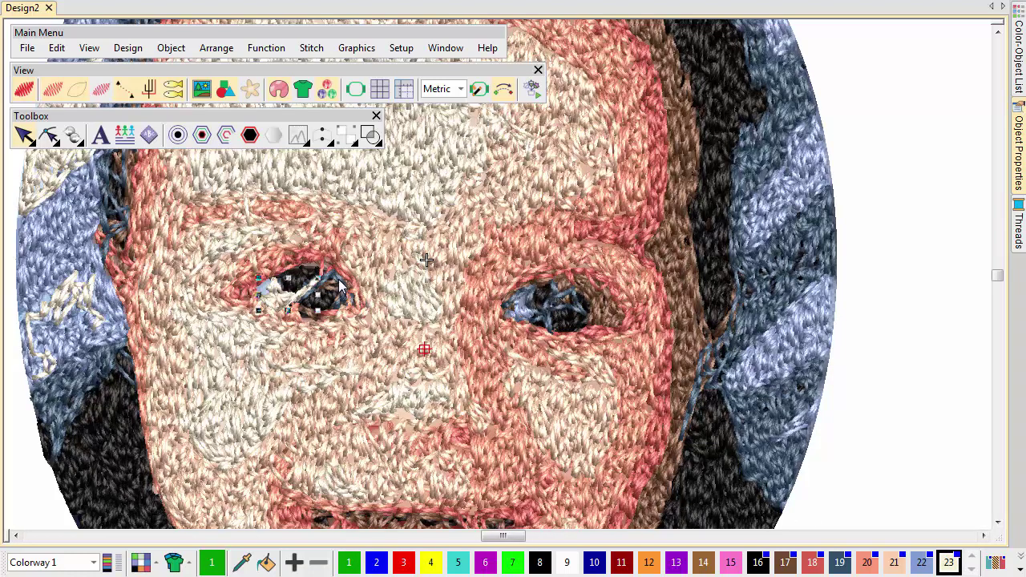
pyautogui.press('Escape')
pyautogui.scroll(8, 424, 347)
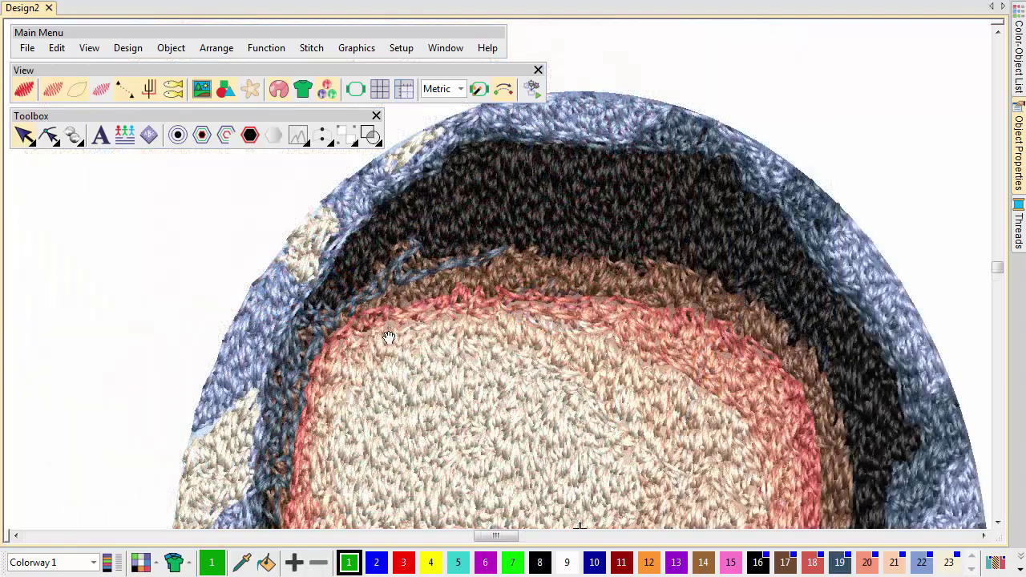
# Pull back the end node of the blue strand crossing the hair to shorten it
pyautogui.click(393, 288)
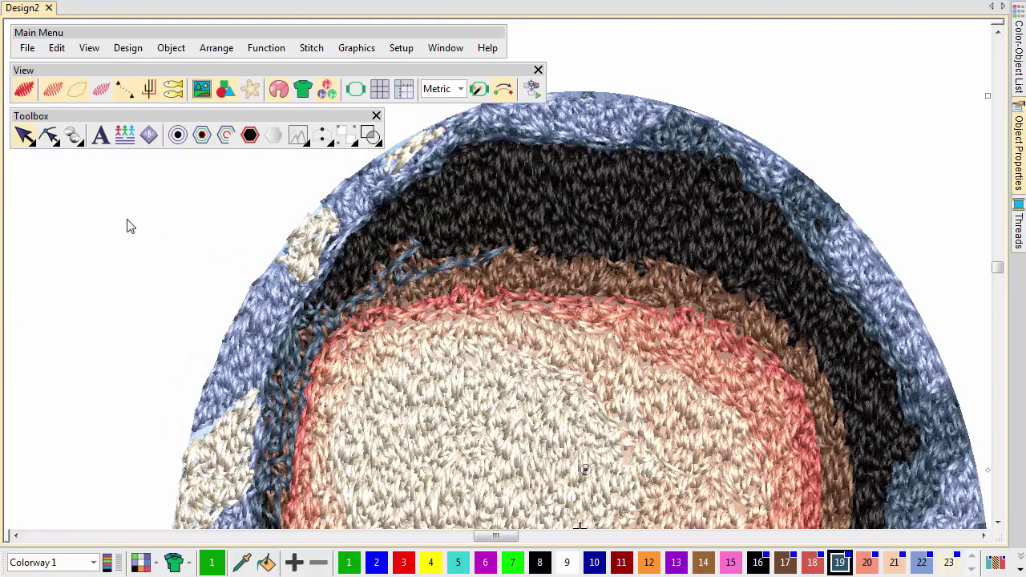
pyautogui.click(50, 136)
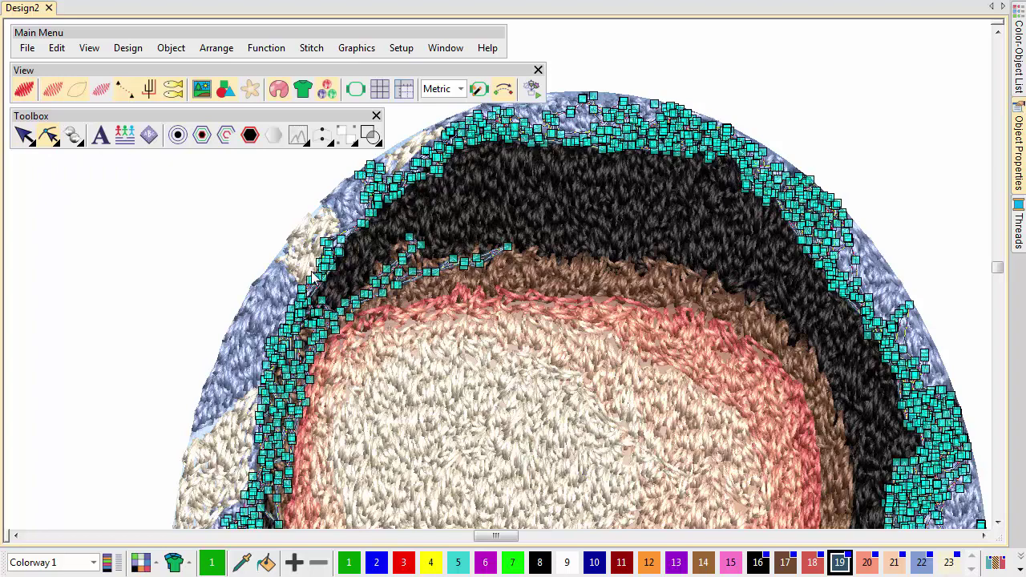
pyautogui.moveTo(506, 247); pyautogui.dragTo(353, 346)
pyautogui.press('Escape')
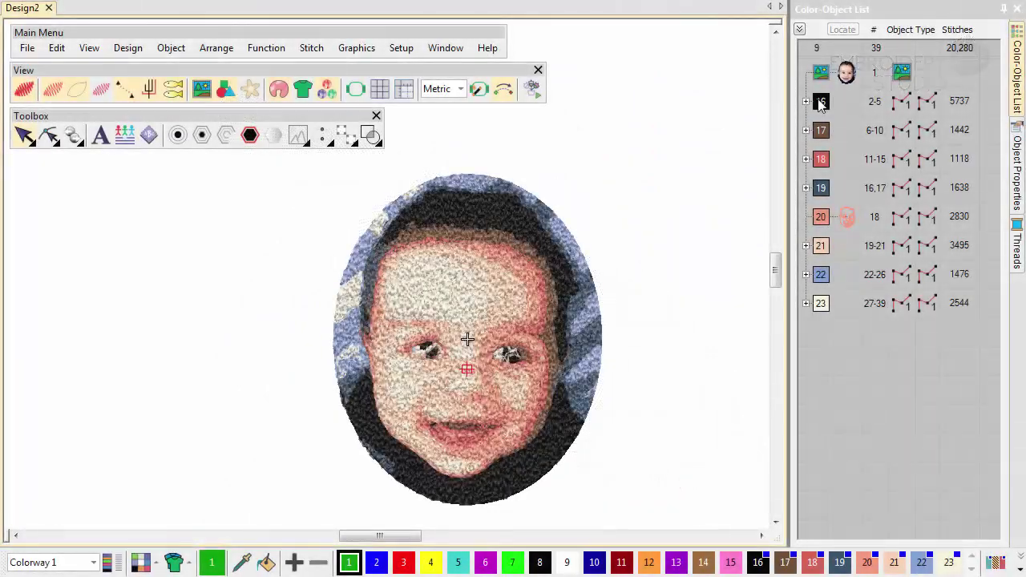
# Group the portrait's stitch objects from block 16 in the Color-Object List
pyautogui.click(820, 104)
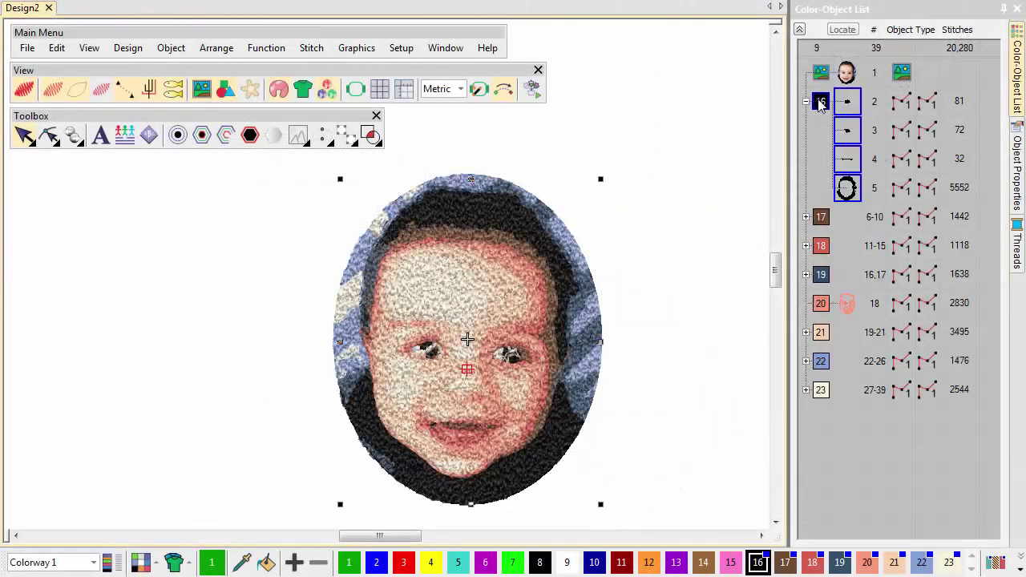
pyautogui.rightClick(826, 98)
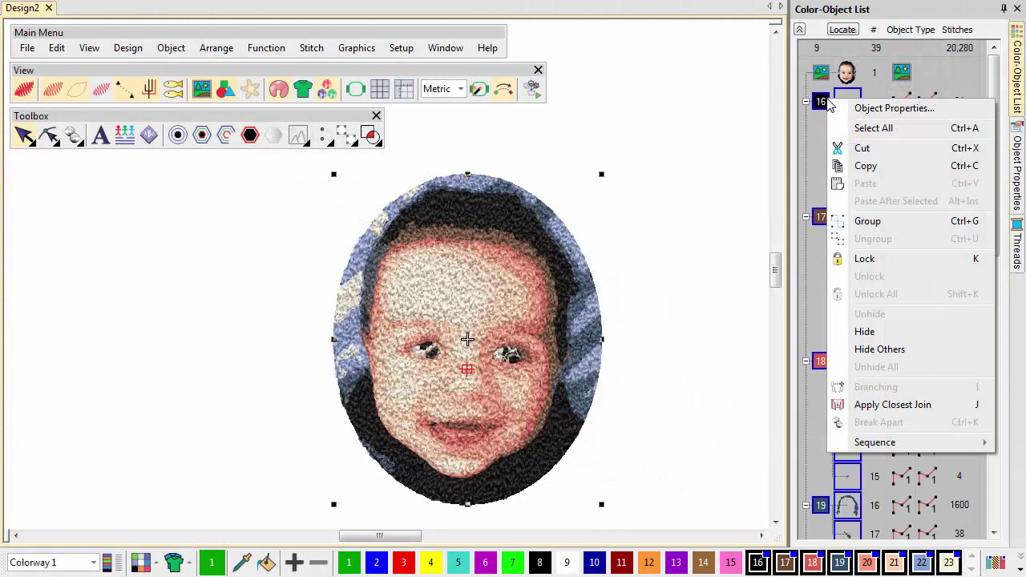
pyautogui.click(861, 222)
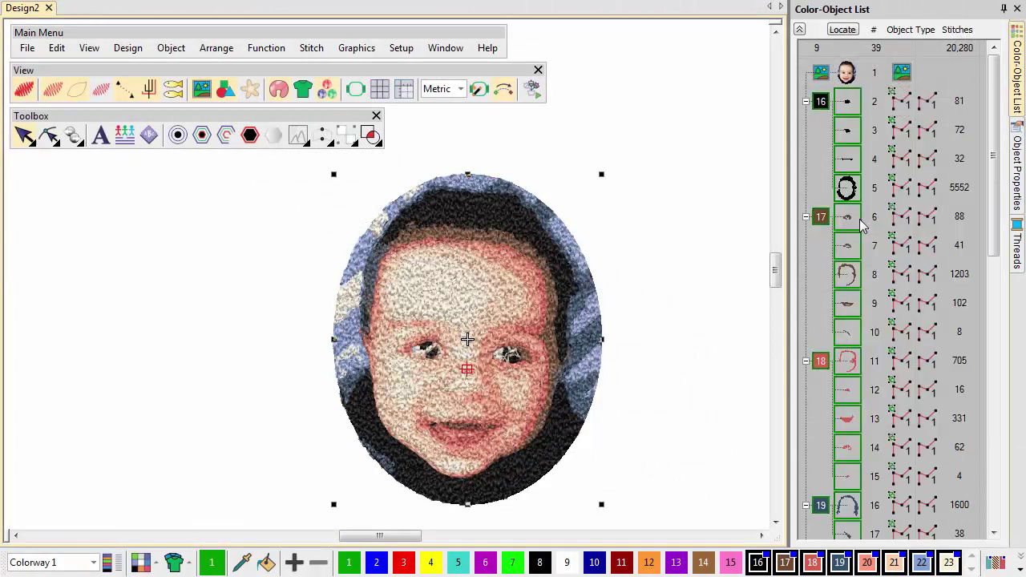
pyautogui.click(203, 135)
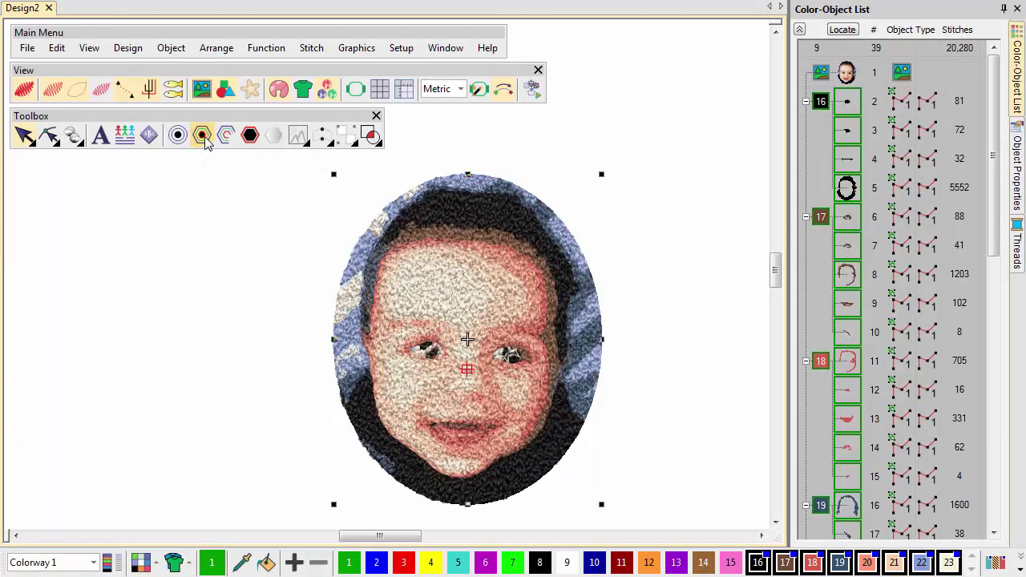
# Add a Satin Column C outline in colour C22 around the oval photo
pyautogui.click(269, 90)
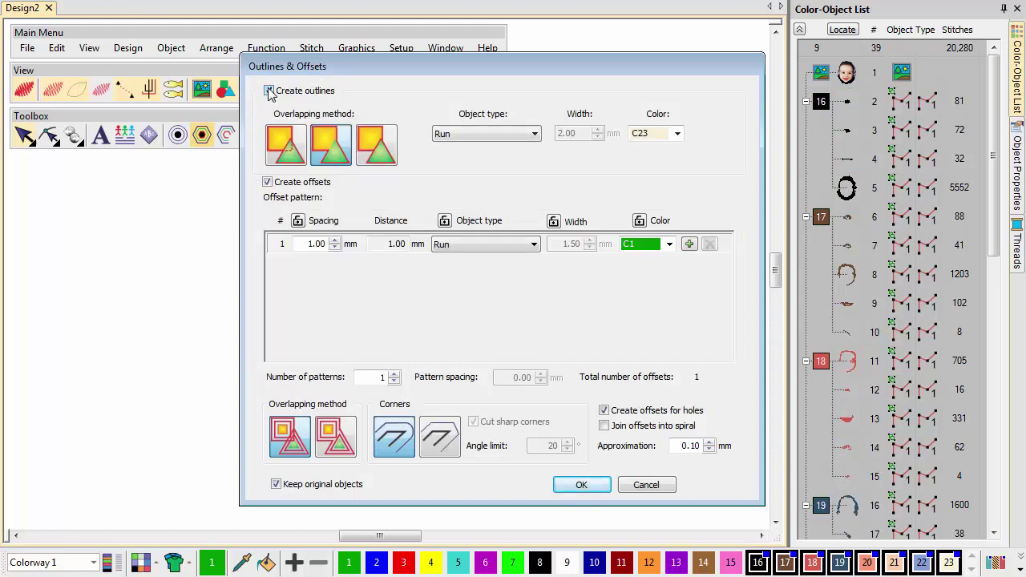
pyautogui.click(458, 136)
pyautogui.click(453, 179)
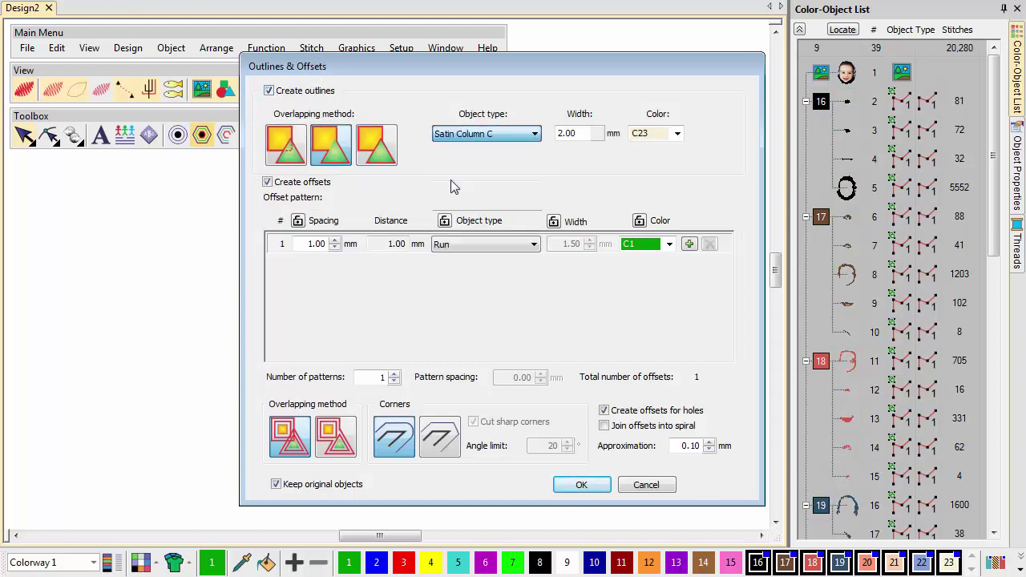
pyautogui.click(677, 134)
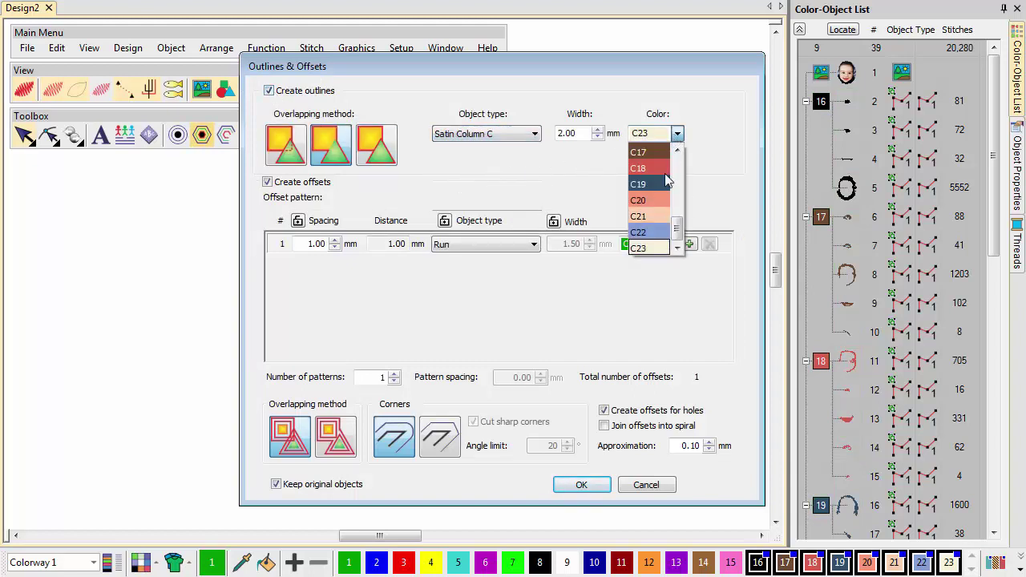
pyautogui.click(664, 232)
# Add a Motif Run offset border 10 mm out using the other overlap method
pyautogui.doubleClick(310, 243)
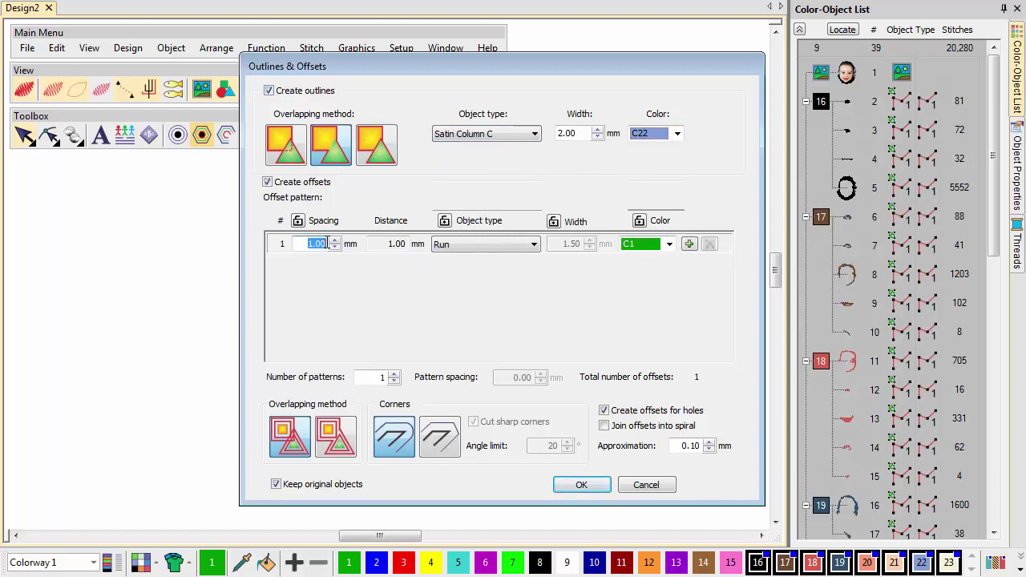
pyautogui.write('1')
pyautogui.click(462, 244)
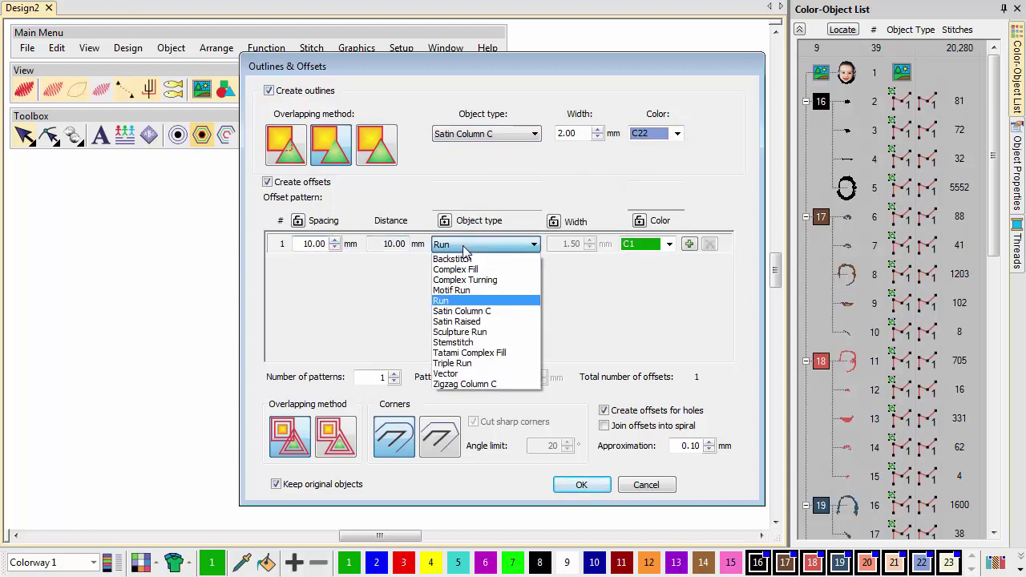
pyautogui.click(452, 290)
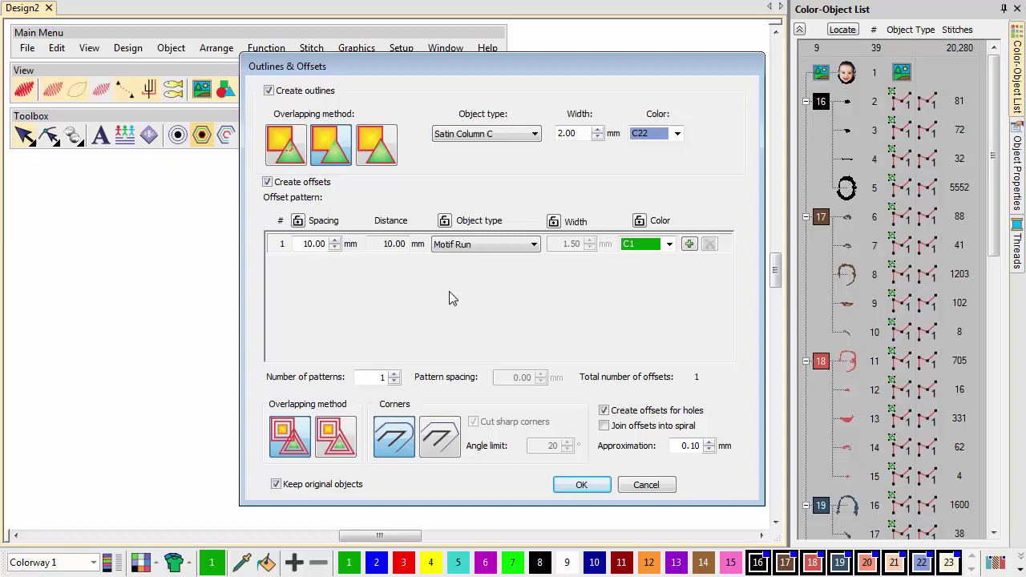
pyautogui.click(340, 433)
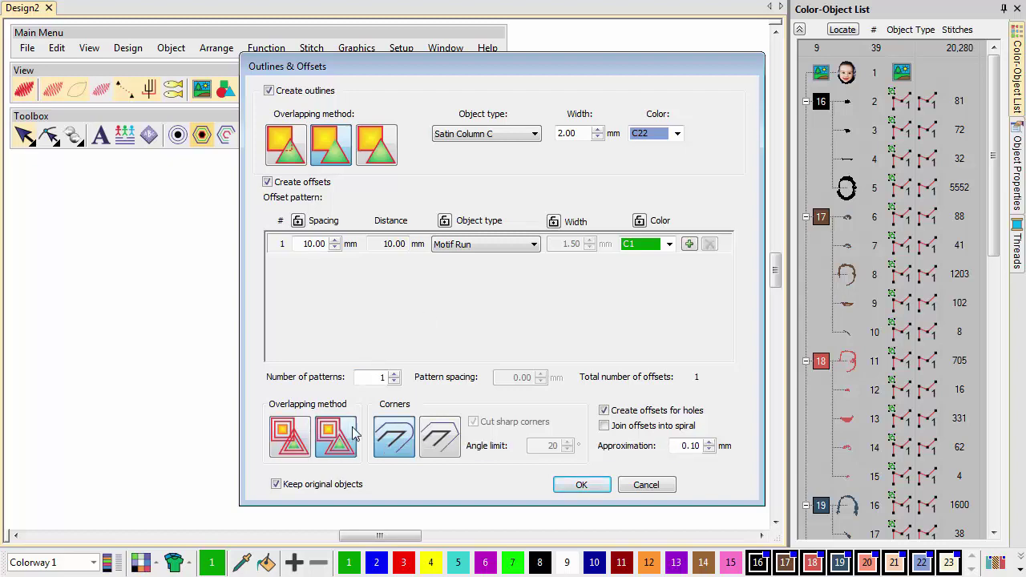
pyautogui.click(581, 485)
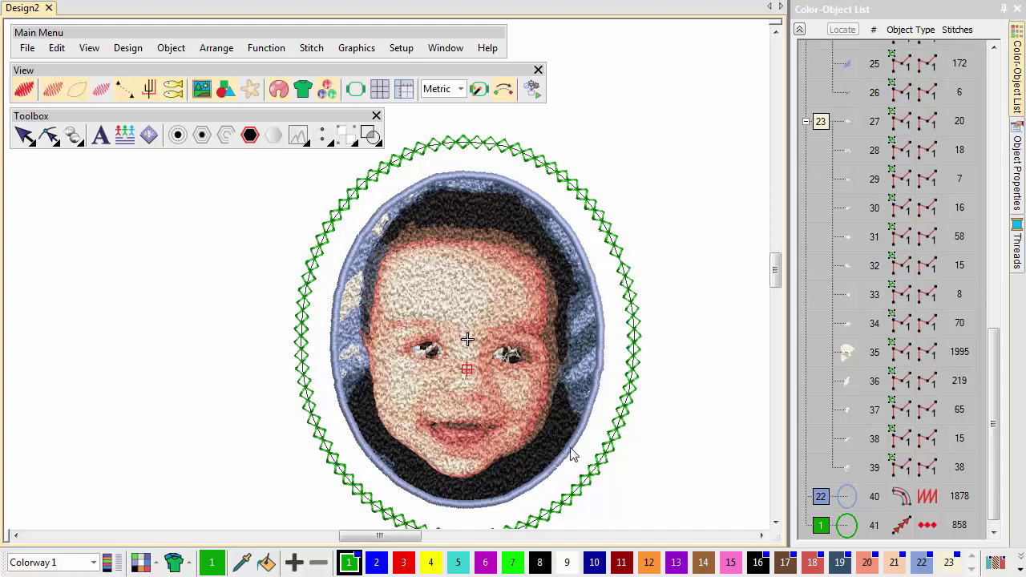
# Smooth both oval border curves at 1 mm precision and bring up the border's Motif Run properties
pyautogui.click(571, 455)
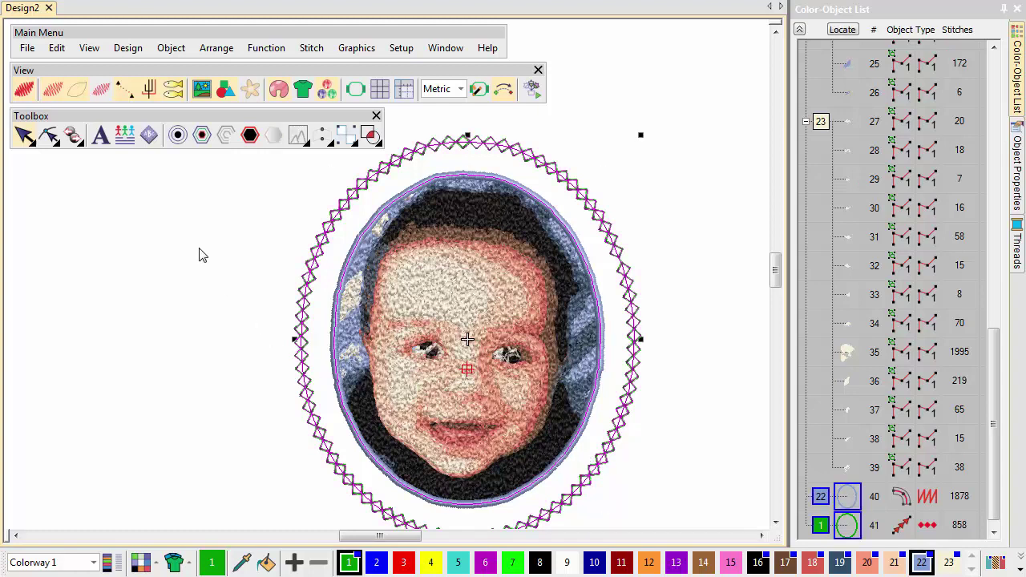
pyautogui.click(56, 47)
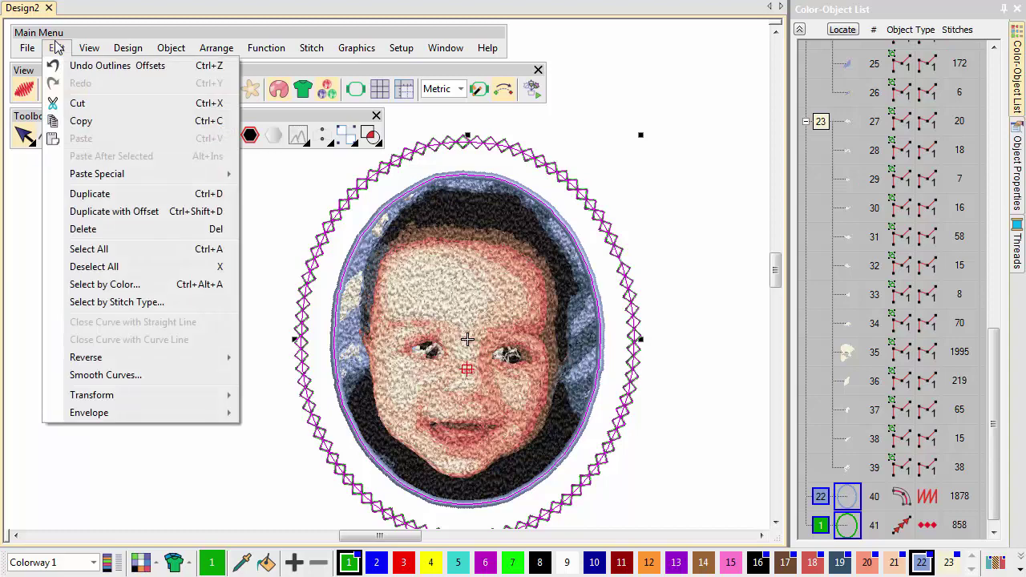
pyautogui.click(120, 376)
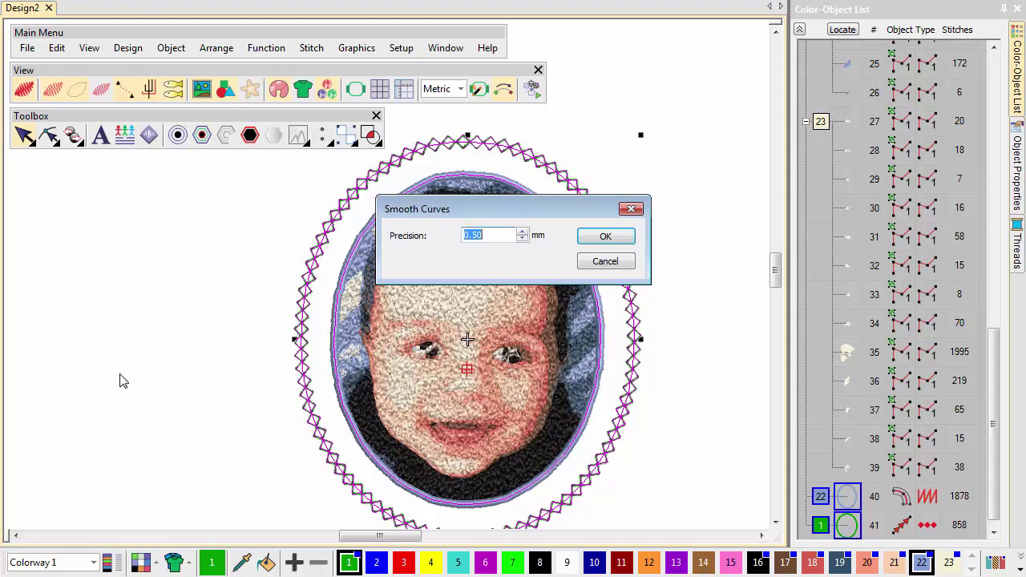
pyautogui.write('1')
pyautogui.click(617, 239)
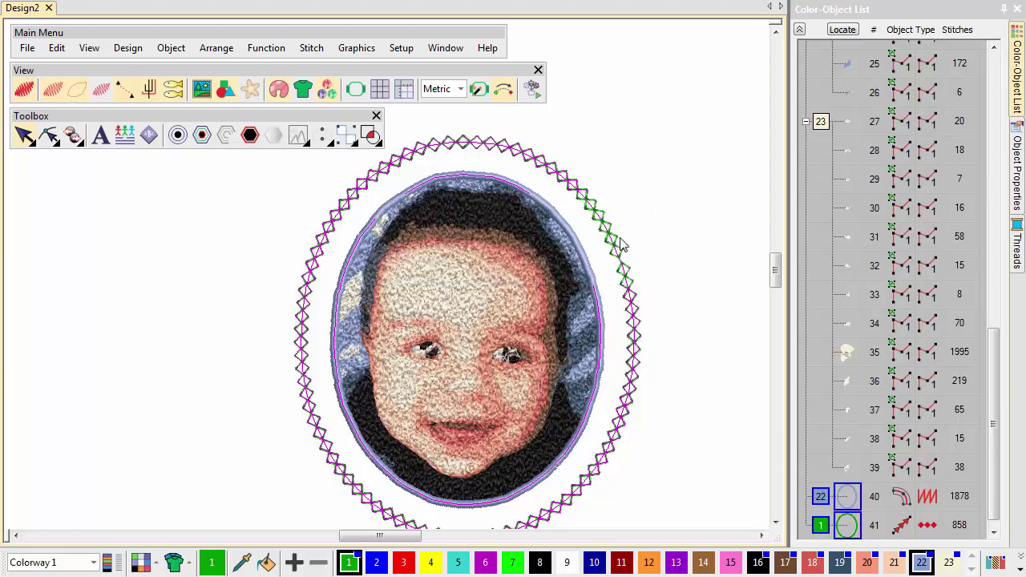
pyautogui.doubleClick(618, 249)
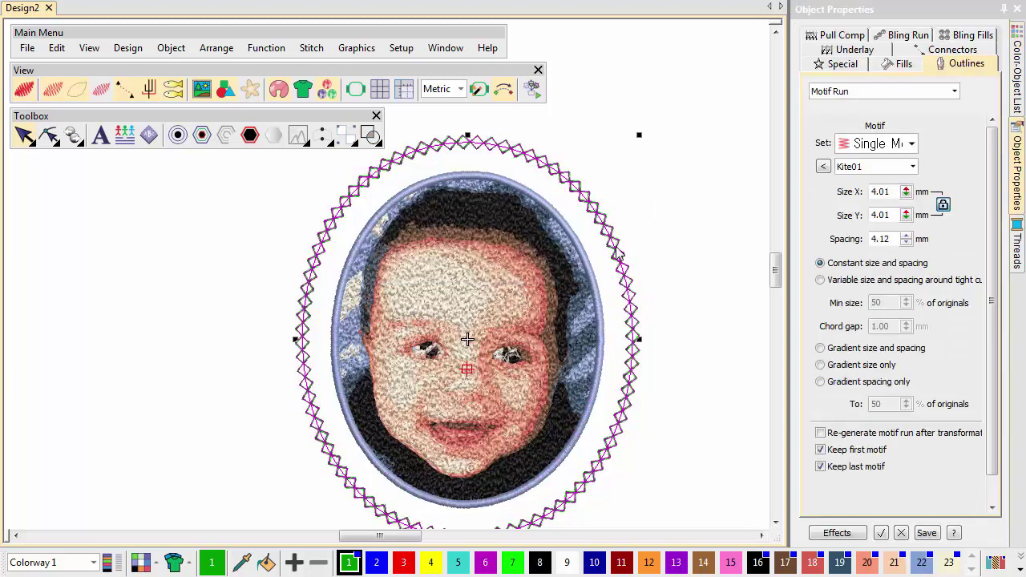
# Switch the oval border motif to Star16 and set its spacing to 15 mm
pyautogui.click(823, 165)
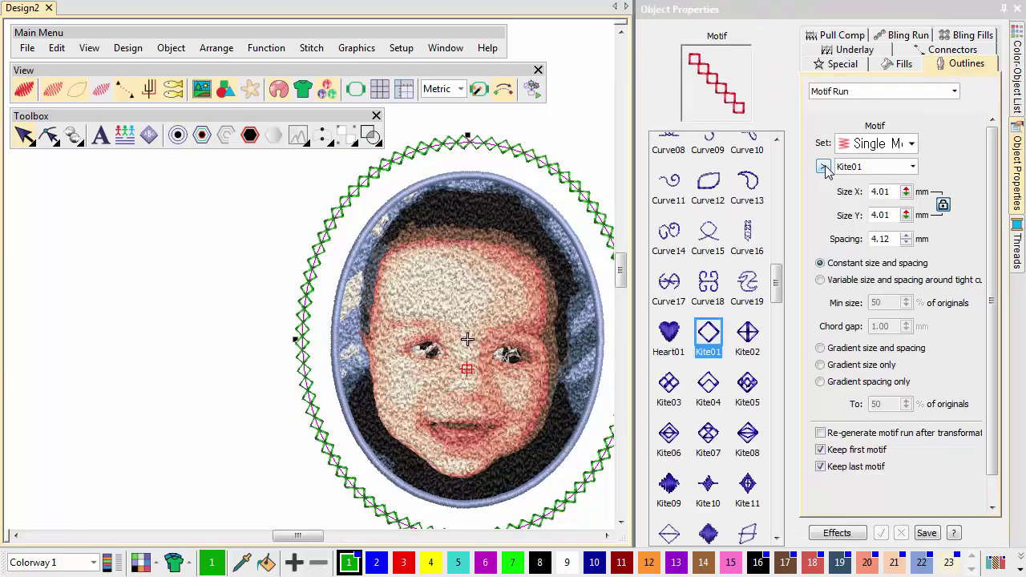
pyautogui.moveTo(776, 281); pyautogui.dragTo(775, 461)
pyautogui.click(669, 292)
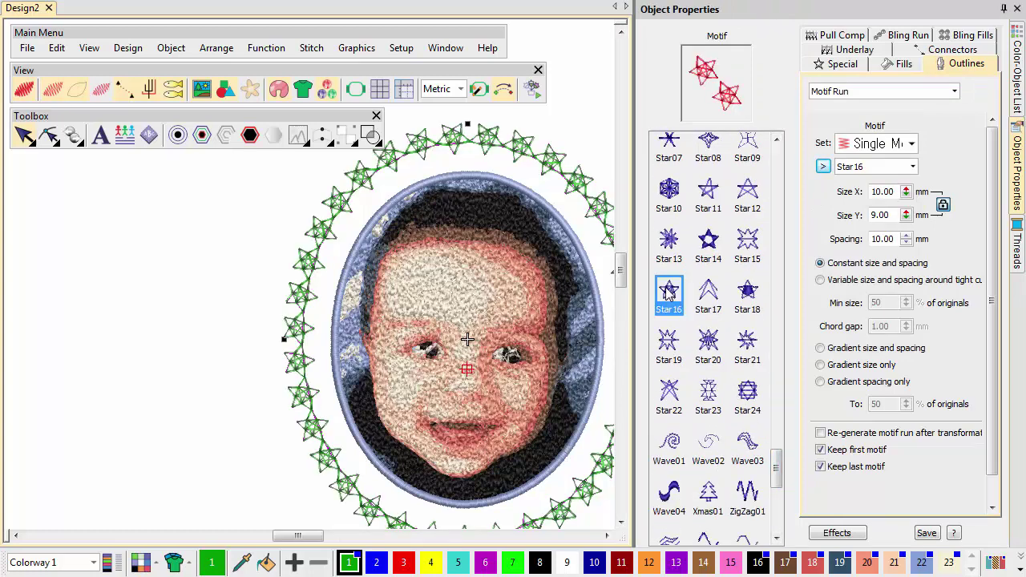
pyautogui.moveTo(895, 239); pyautogui.dragTo(849, 232)
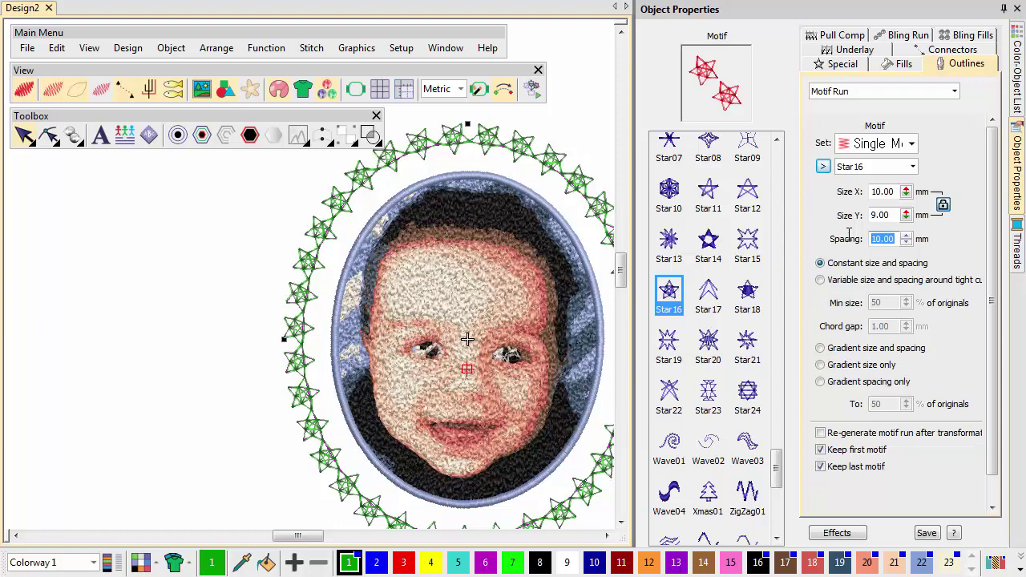
pyautogui.write('15')
pyautogui.press('Return')
pyautogui.click(823, 166)
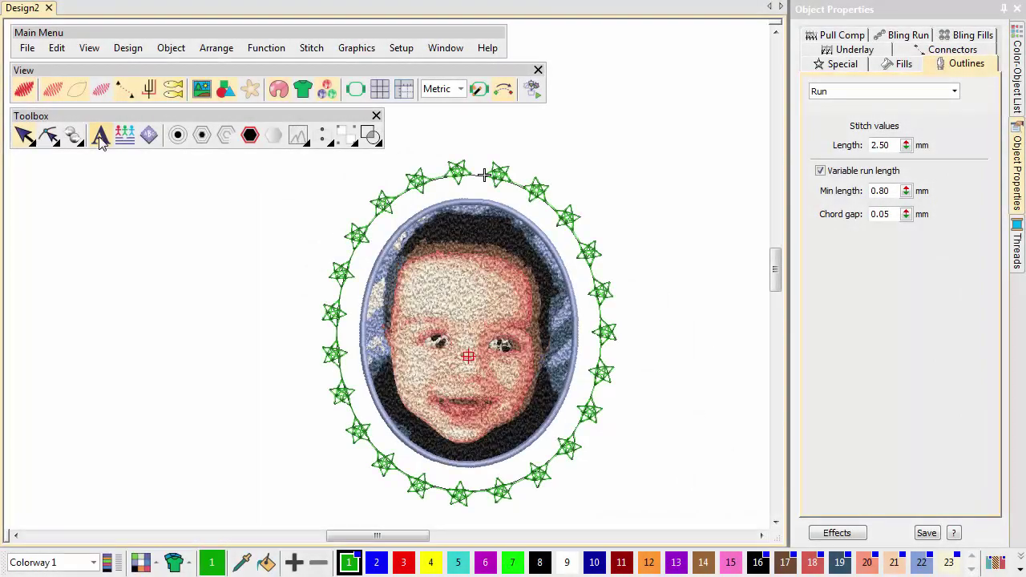
# Set up lettering '2' in the Swiss Run Hollow font at 30 mm height
pyautogui.click(100, 138)
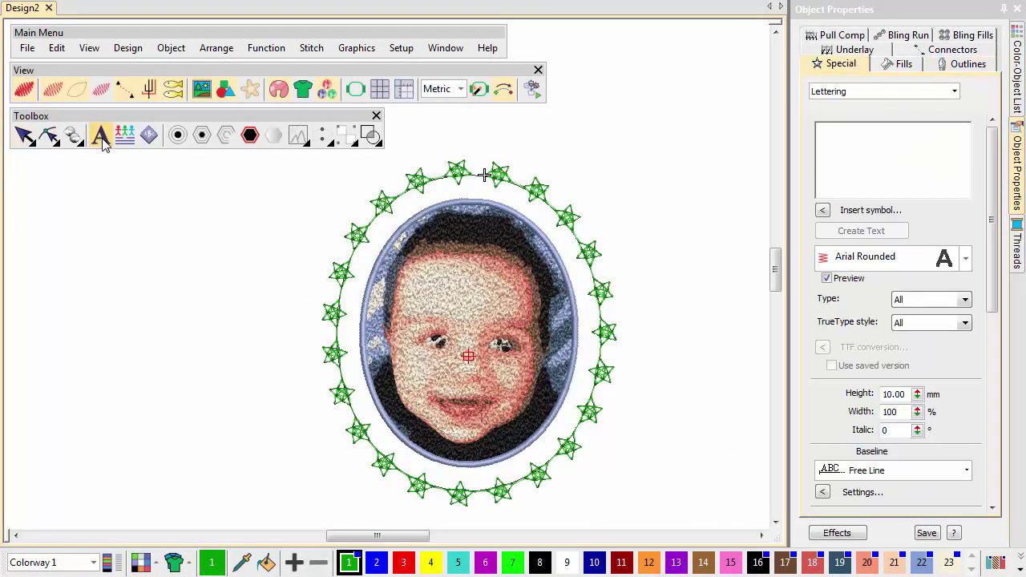
pyautogui.click(855, 143)
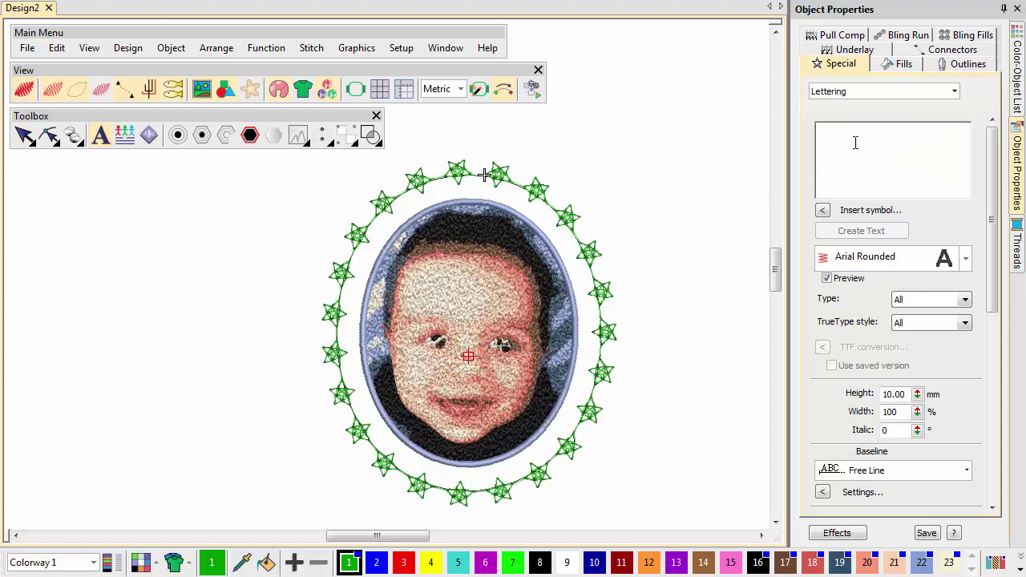
pyautogui.write('2')
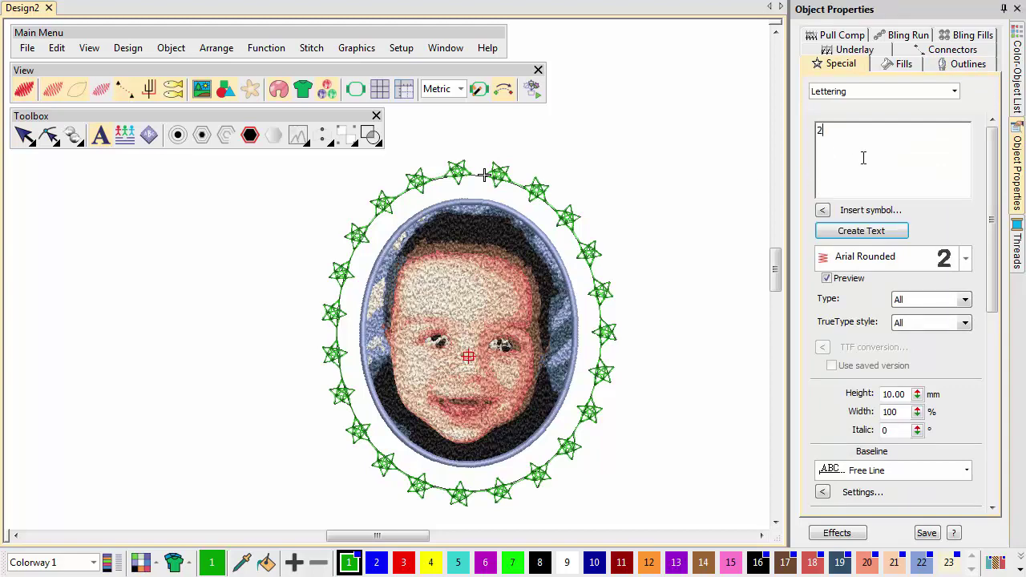
pyautogui.click(965, 257)
pyautogui.write('Schoolbook')
pyautogui.scroll(-10, 962, 282)
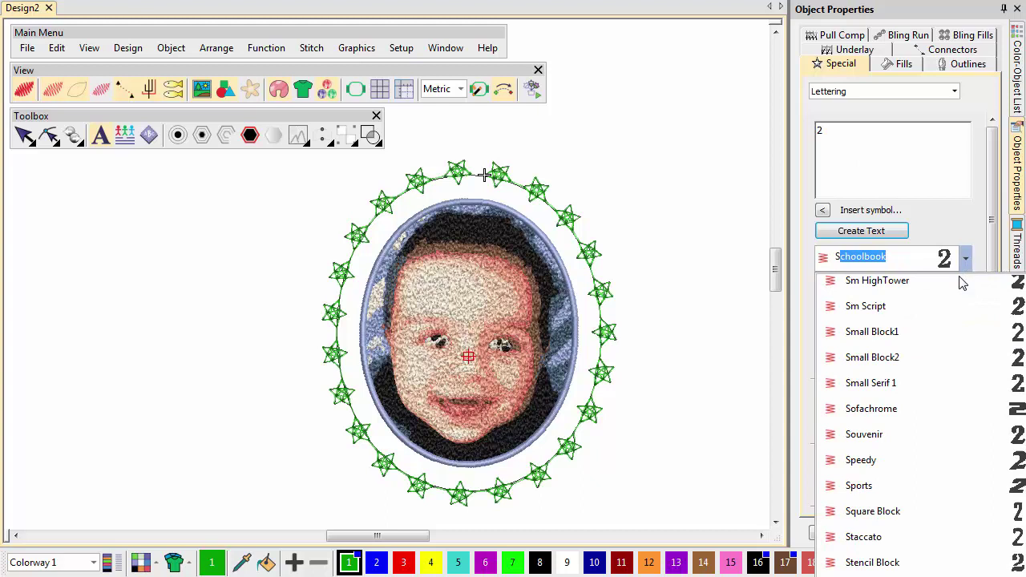
pyautogui.click(932, 338)
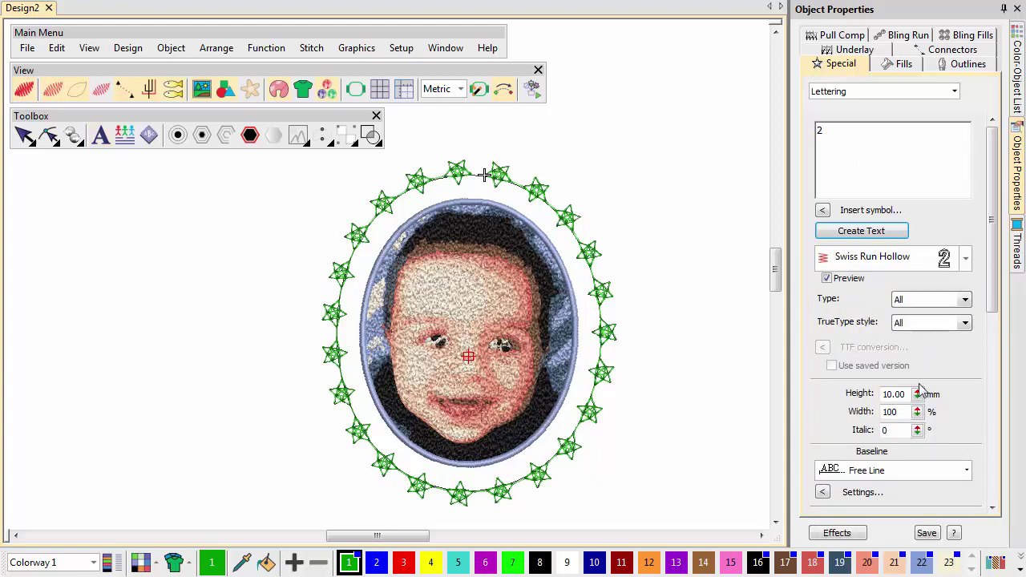
pyautogui.doubleClick(881, 395)
pyautogui.write('30')
pyautogui.press('Return')
# Create the '2' and position it on top of the star border
pyautogui.click(861, 230)
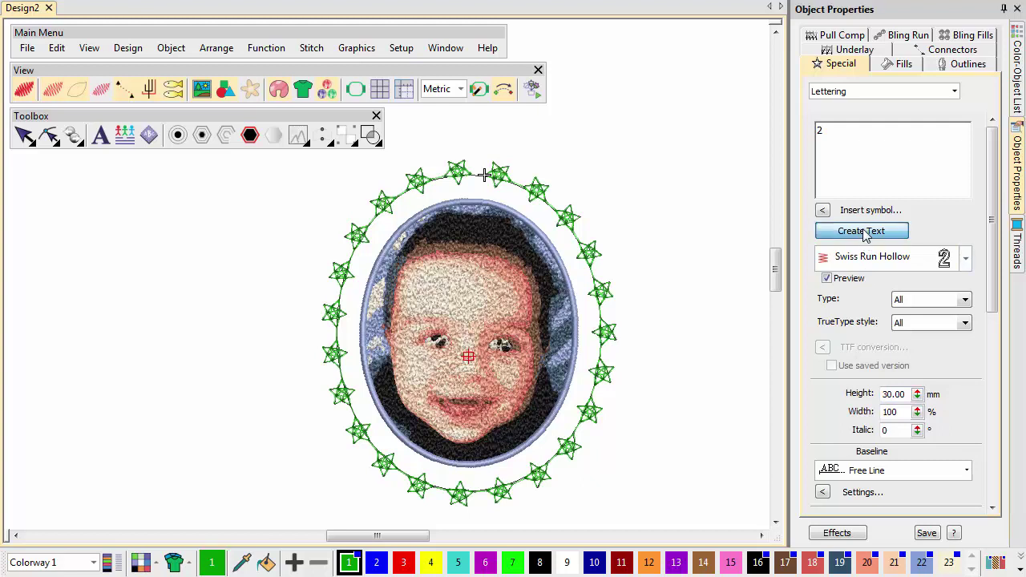
pyautogui.click(444, 158)
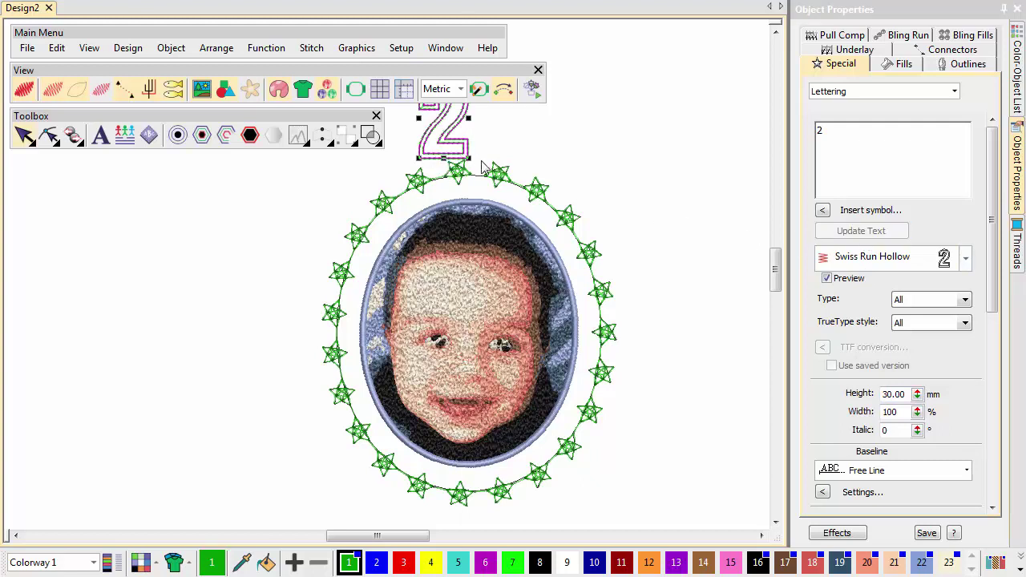
pyautogui.moveTo(459, 161); pyautogui.dragTo(488, 184)
pyautogui.press('Escape')
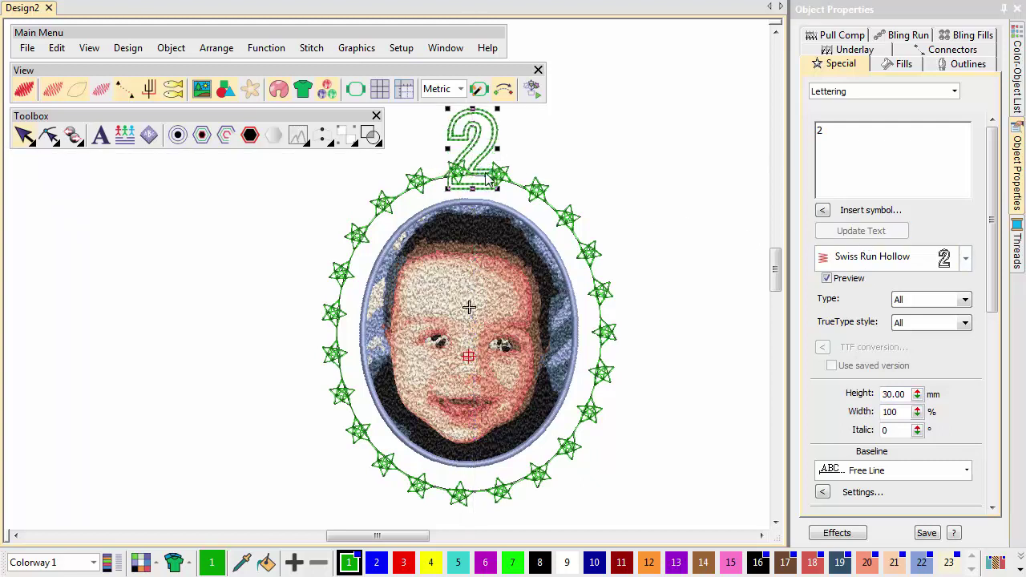
# With thread colour 22, enter 'Happy Birthday' text in 3D Monoglyceride at 10 mm height
pyautogui.click(920, 563)
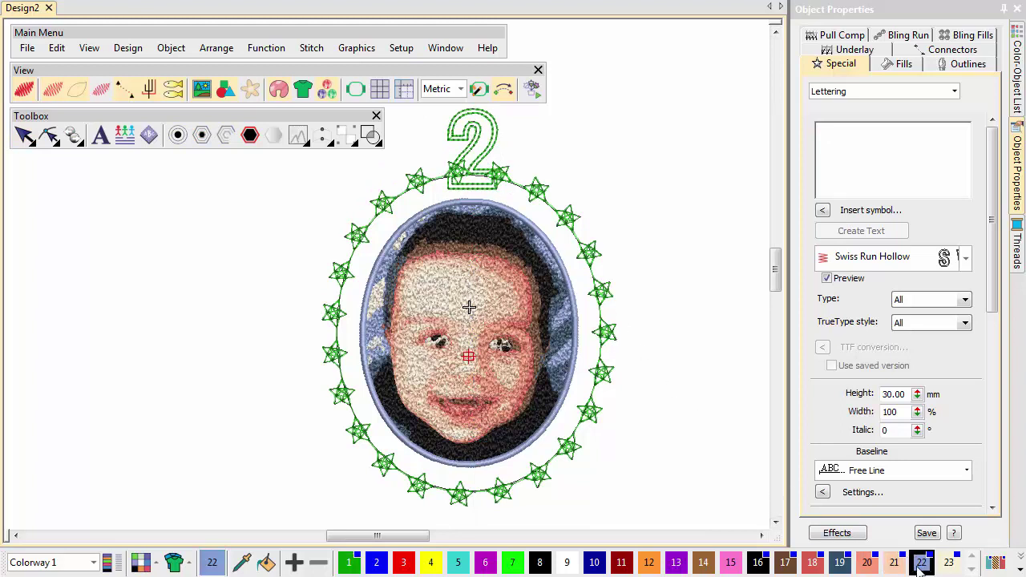
pyautogui.click(836, 150)
pyautogui.write('Happy Birthday')
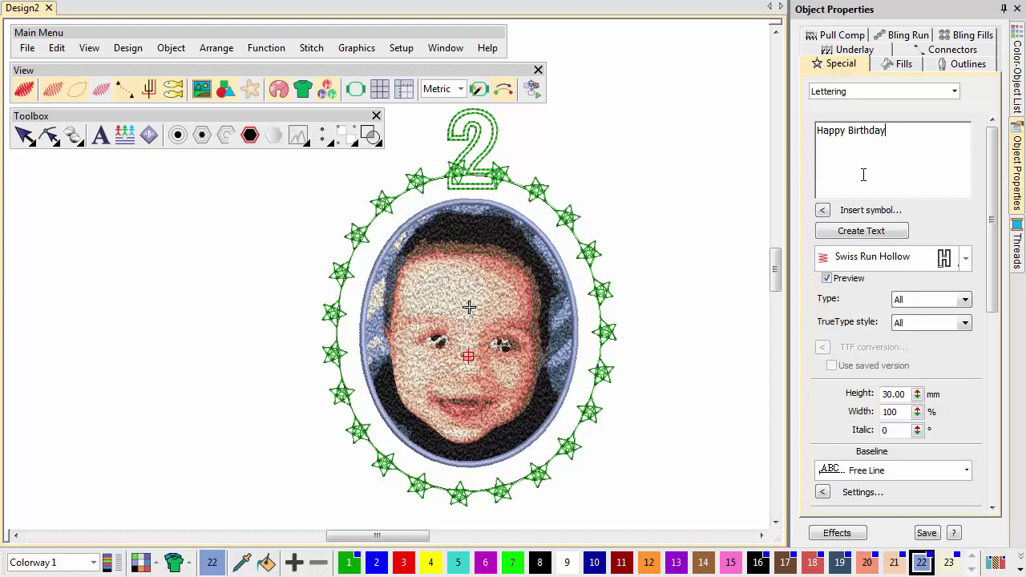
pyautogui.click(964, 257)
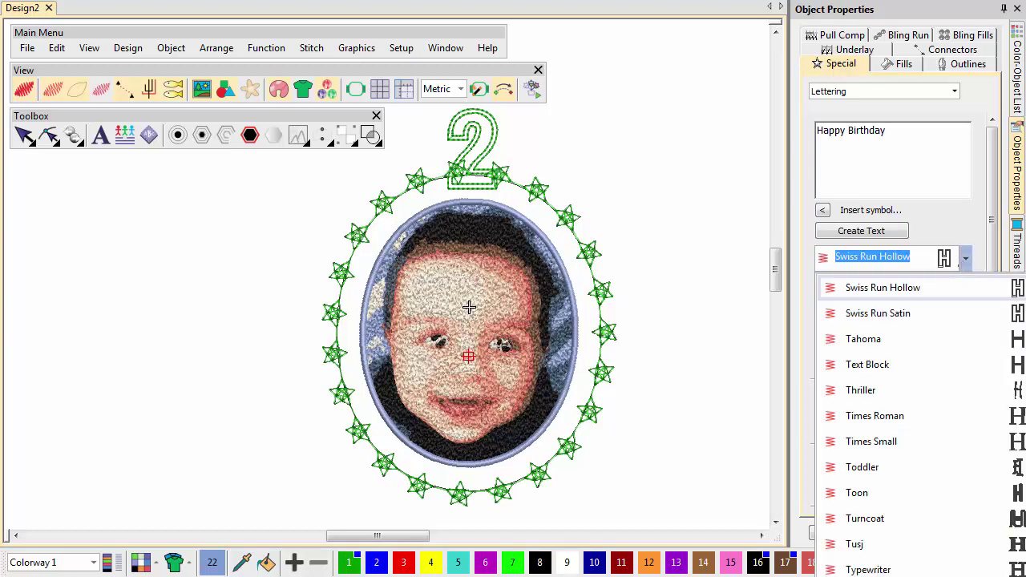
pyautogui.write('3D Monoglyceride')
pyautogui.click(904, 416)
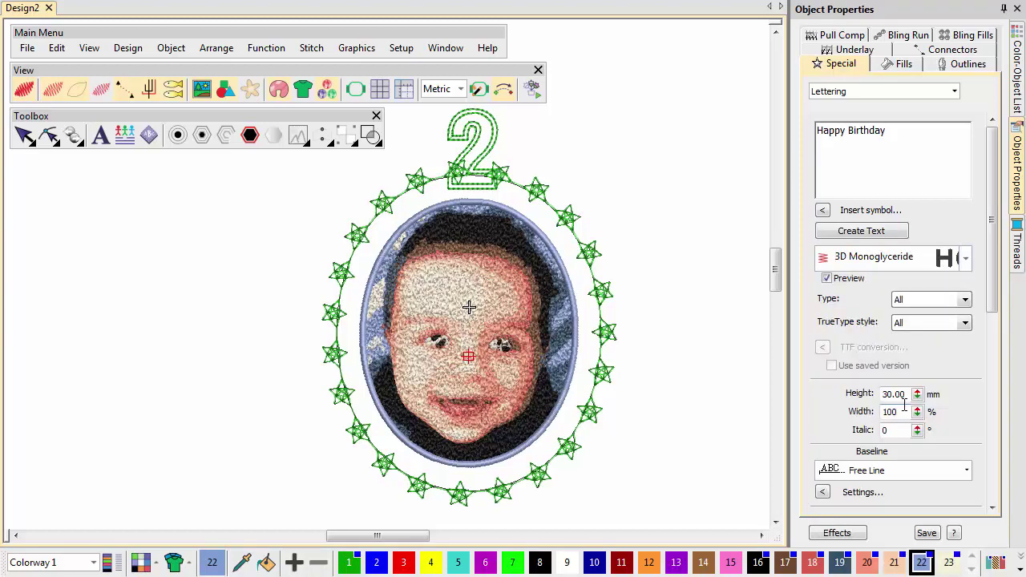
pyautogui.moveTo(905, 394); pyautogui.dragTo(878, 395)
pyautogui.write('10')
# Give the lettering a clockwise arc baseline and lay it over the top of the oval
pyautogui.click(965, 470)
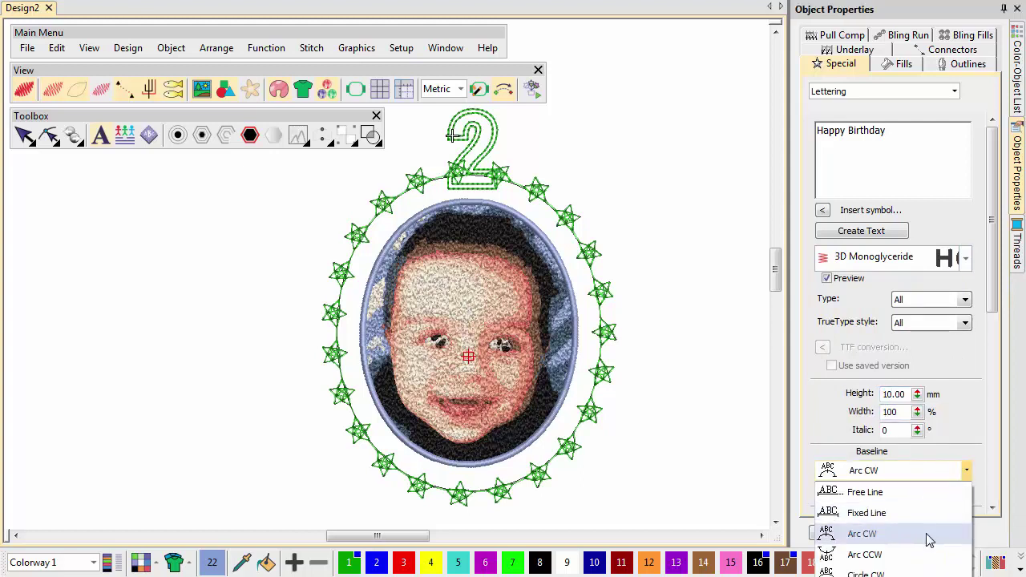
pyautogui.click(928, 535)
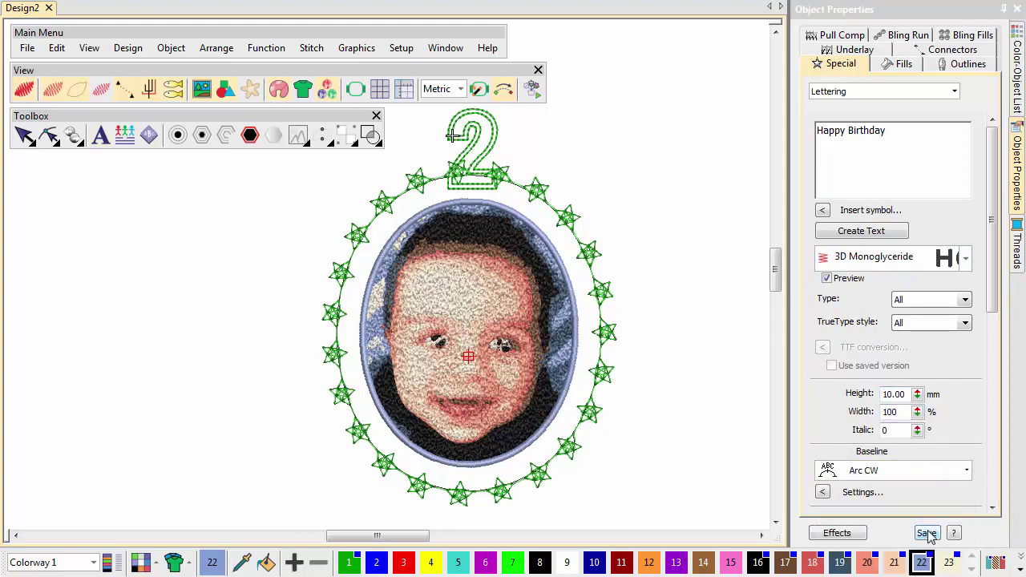
pyautogui.click(843, 233)
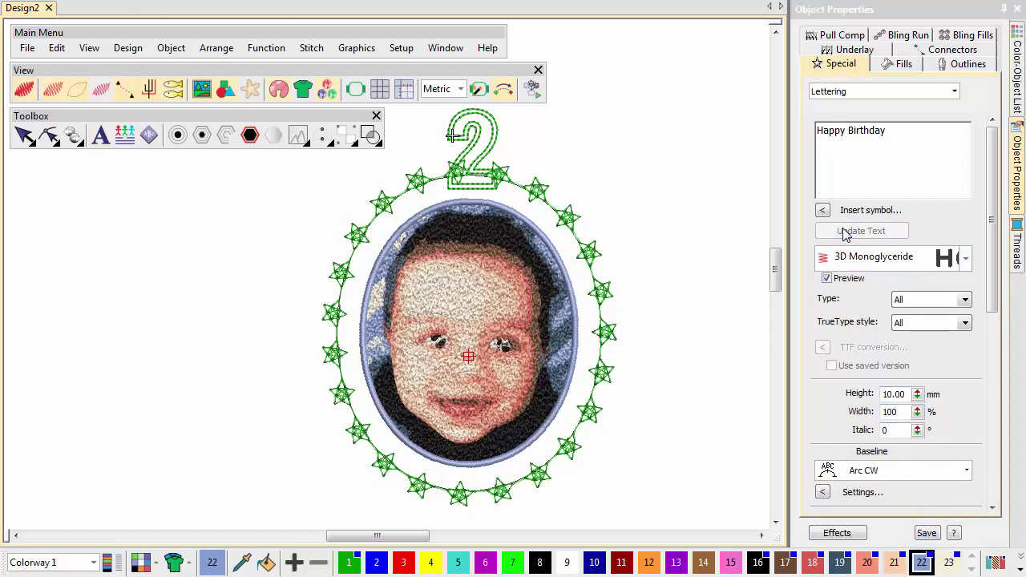
pyautogui.click(360, 253)
pyautogui.click(478, 182)
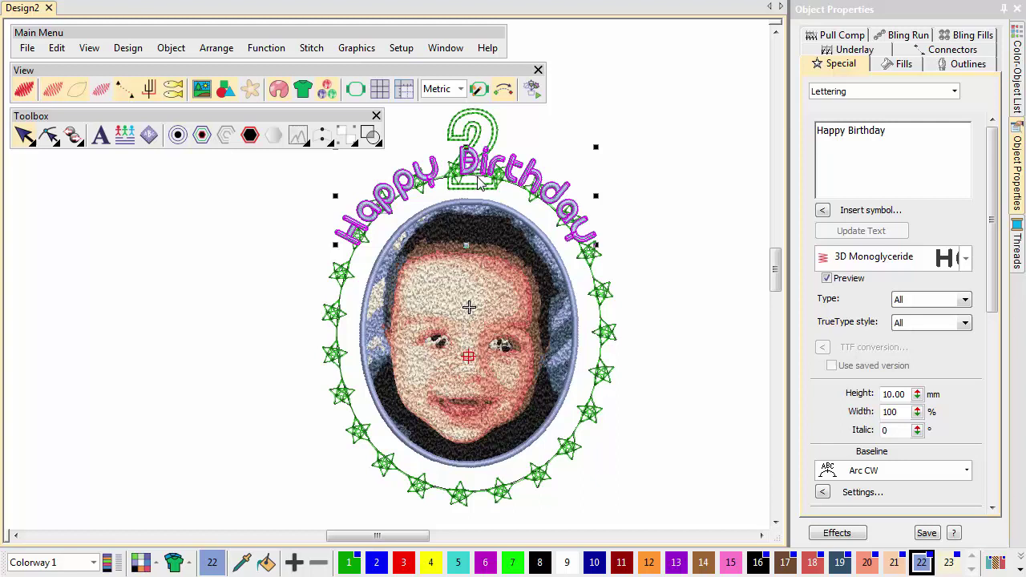
# Enter '10th June 2018' as lettering in the Handy Script font
pyautogui.click(866, 137)
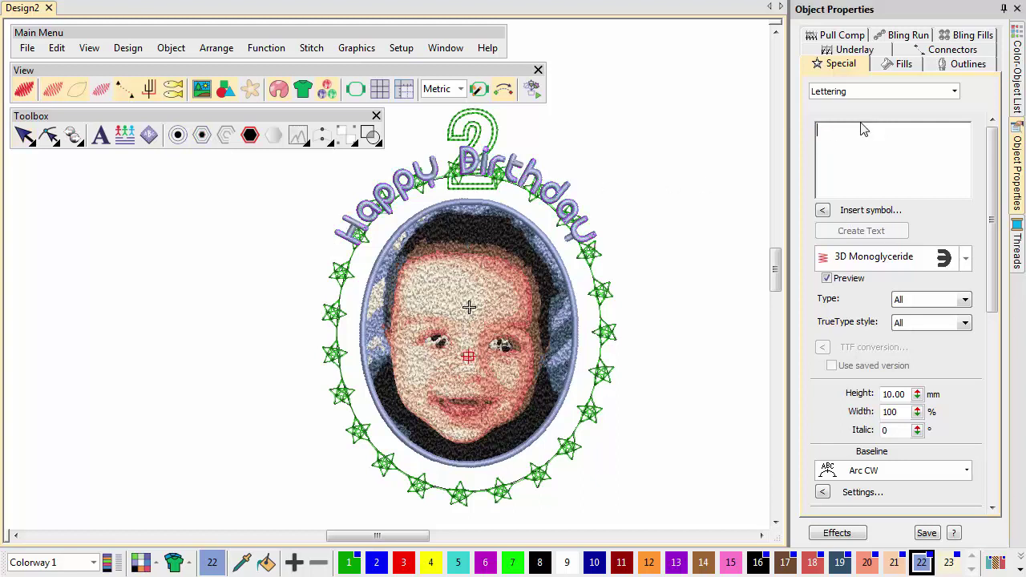
pyautogui.write('10th')
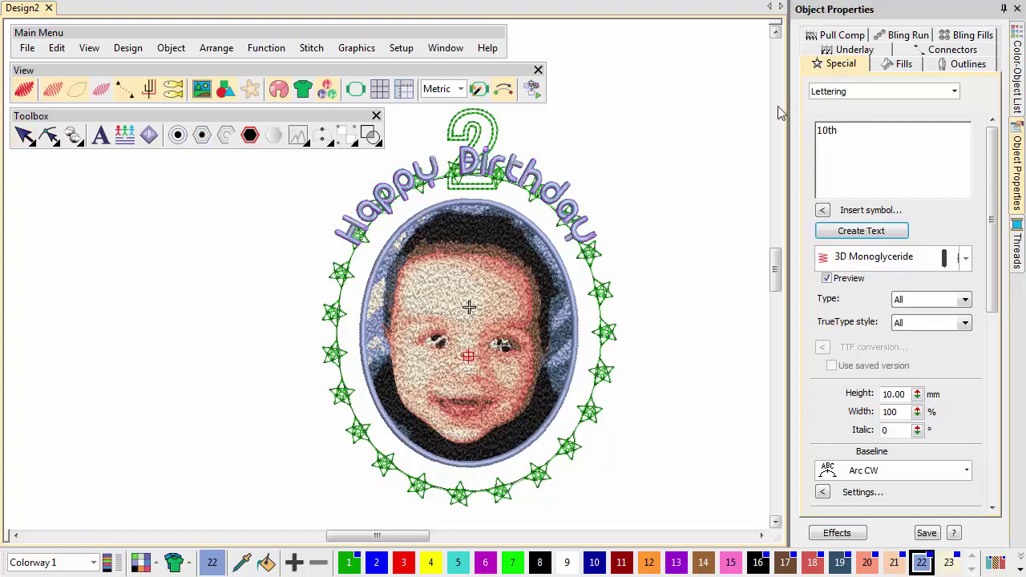
pyautogui.write(' June 2018')
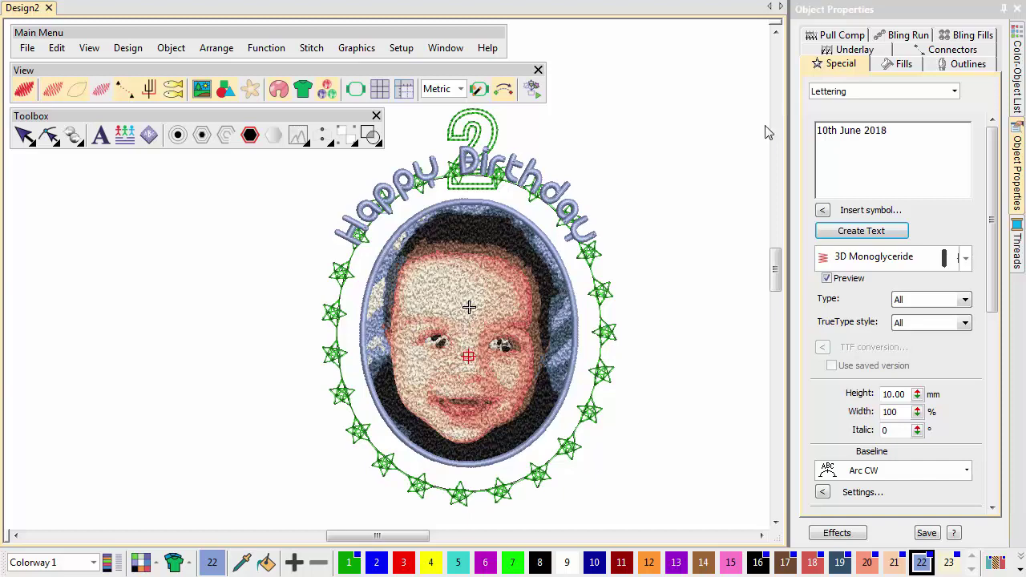
pyautogui.click(966, 258)
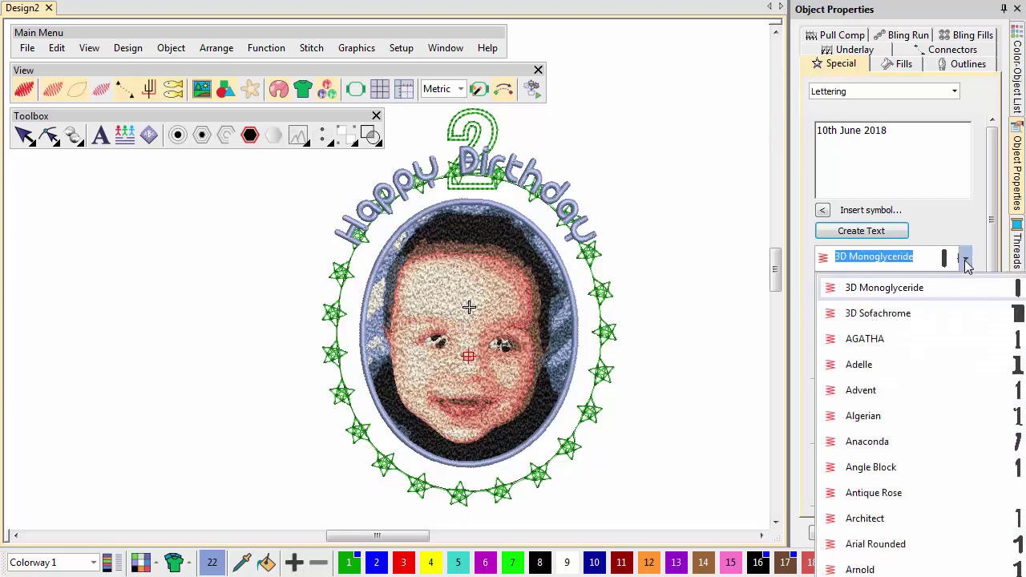
pyautogui.write('Hana')
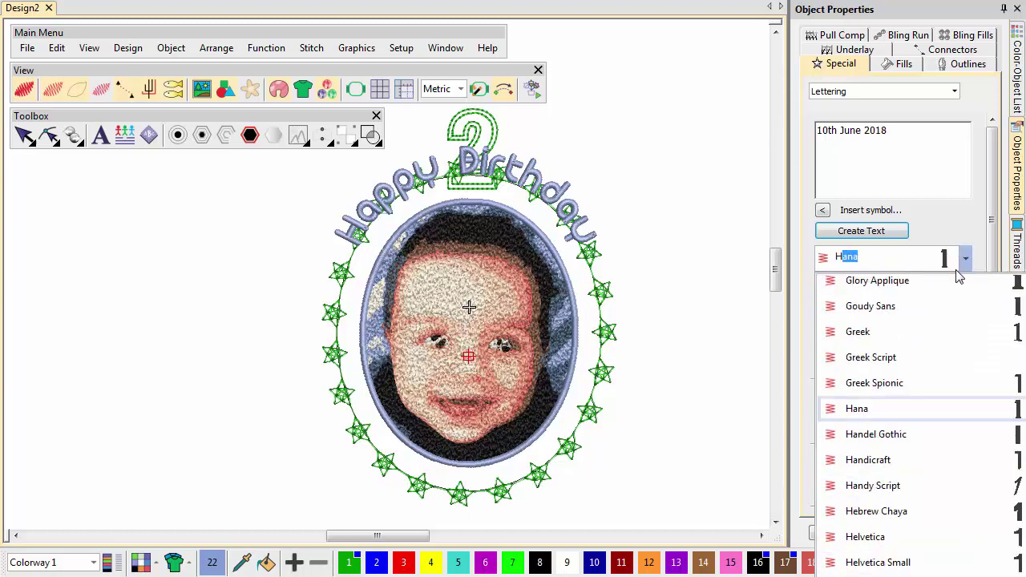
pyautogui.click(873, 409)
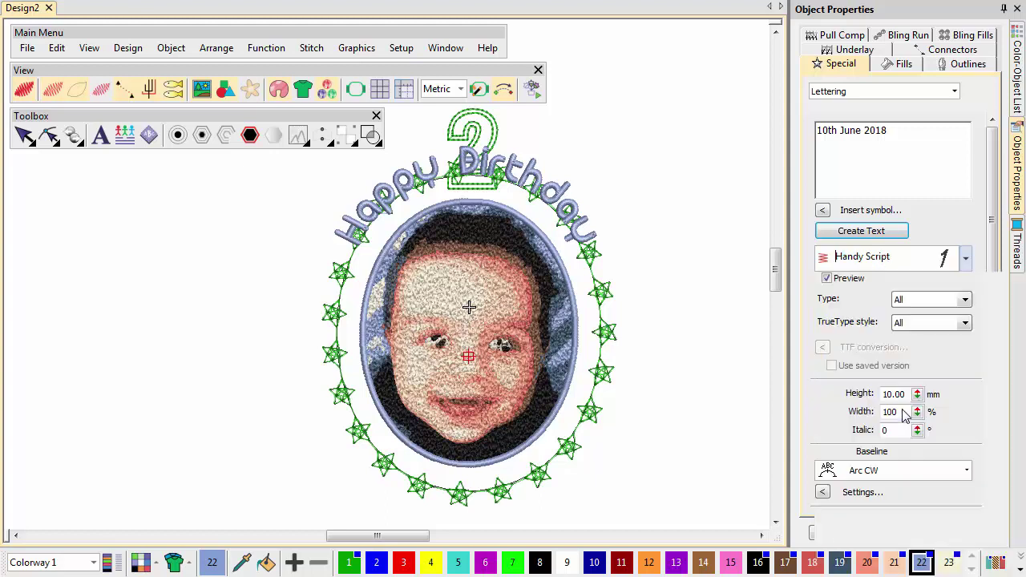
# Give the date a straight baseline, place it centred under the oval, and select Happy Birthday too
pyautogui.click(922, 469)
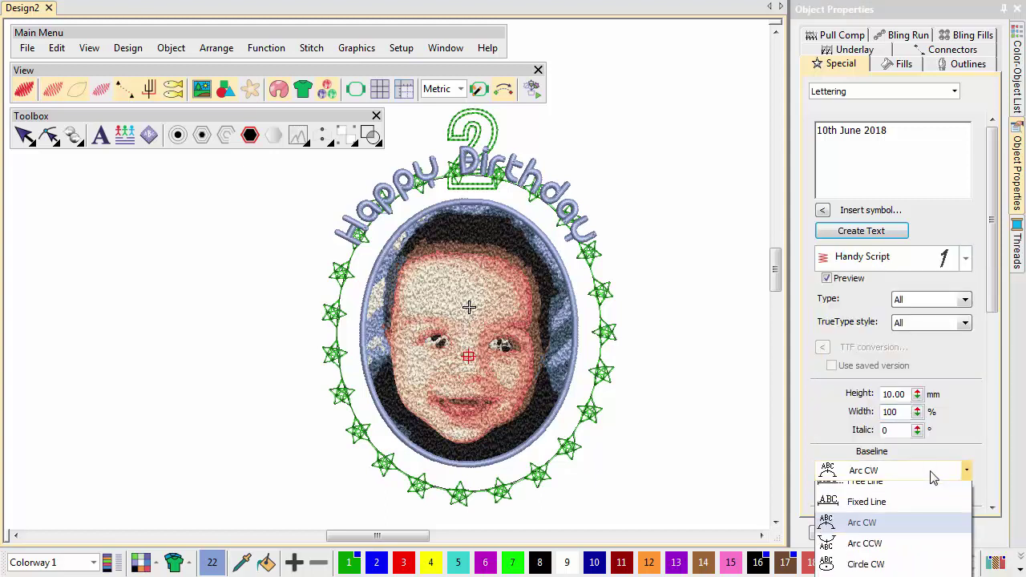
pyautogui.click(922, 488)
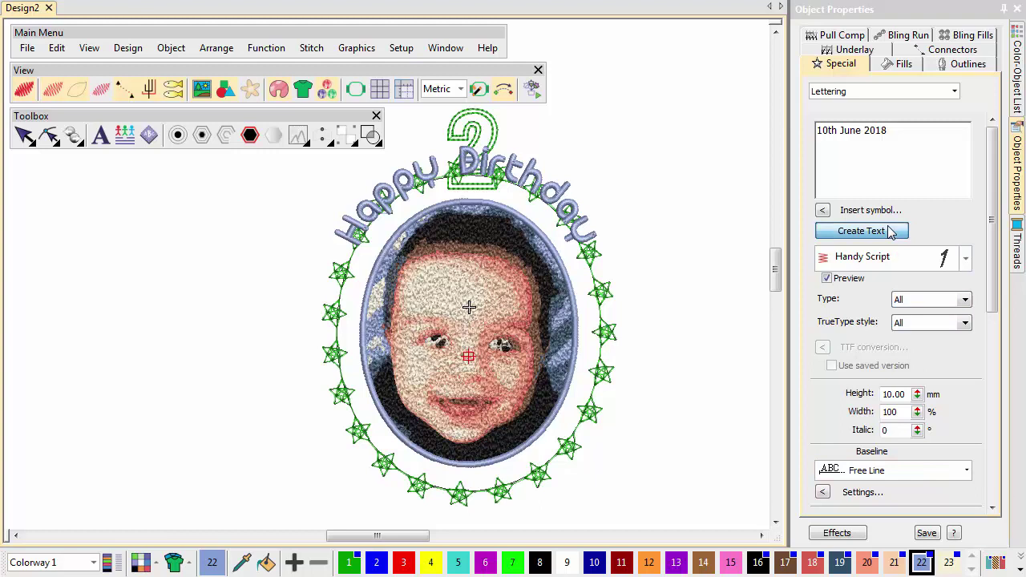
pyautogui.click(373, 506)
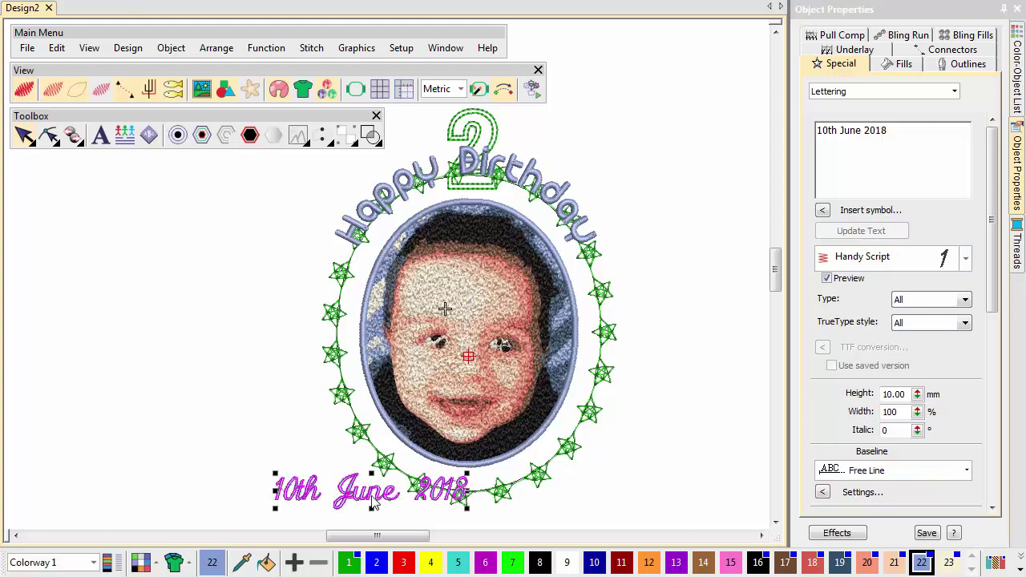
pyautogui.moveTo(373, 505); pyautogui.dragTo(480, 508)
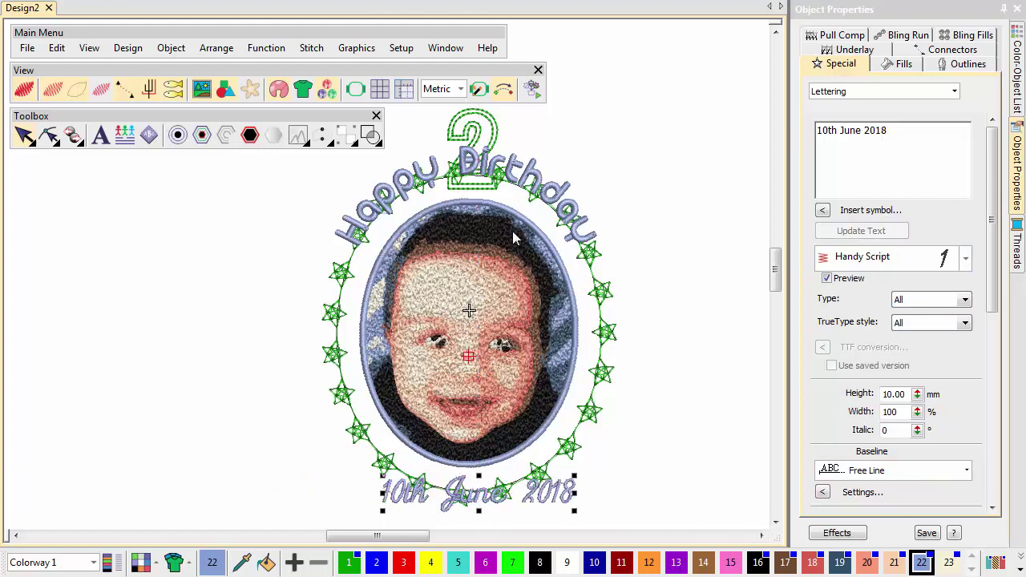
pyautogui.keyDown('ctrl'); pyautogui.click(499, 166); pyautogui.keyUp('ctrl')
# Add the hollow 2 and star garland to the selection and align their horizontal centres
pyautogui.keyDown('ctrl'); pyautogui.click(496, 143); pyautogui.keyUp('ctrl')
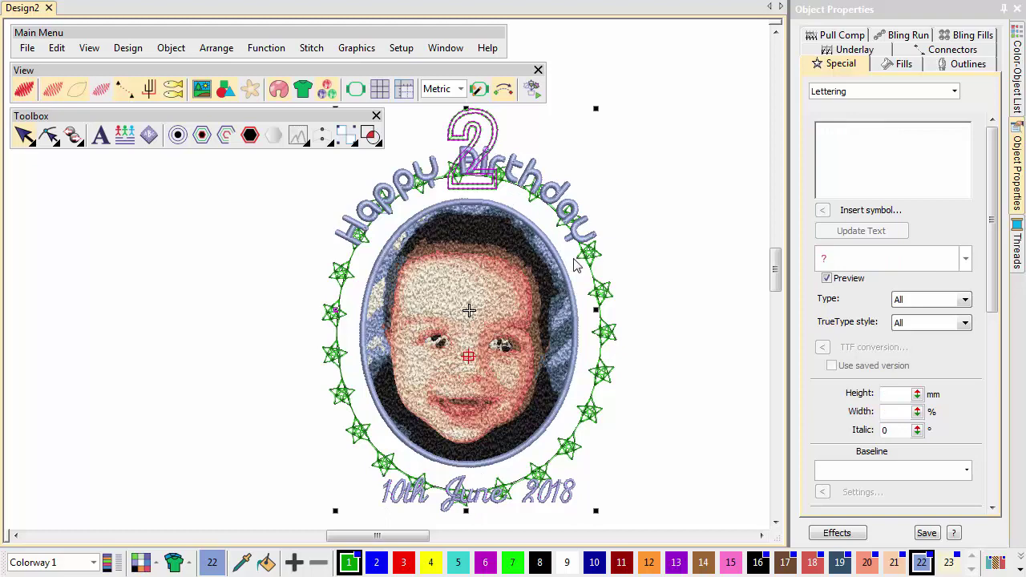
pyautogui.keyDown('ctrl'); pyautogui.click(594, 282); pyautogui.keyUp('ctrl')
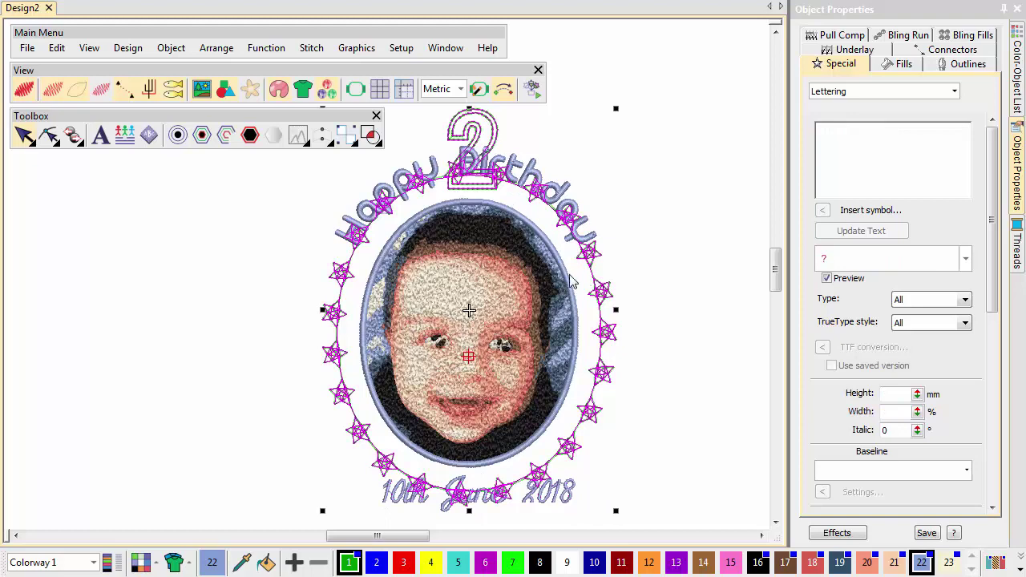
pyautogui.click(217, 48)
pyautogui.moveTo(221, 215)
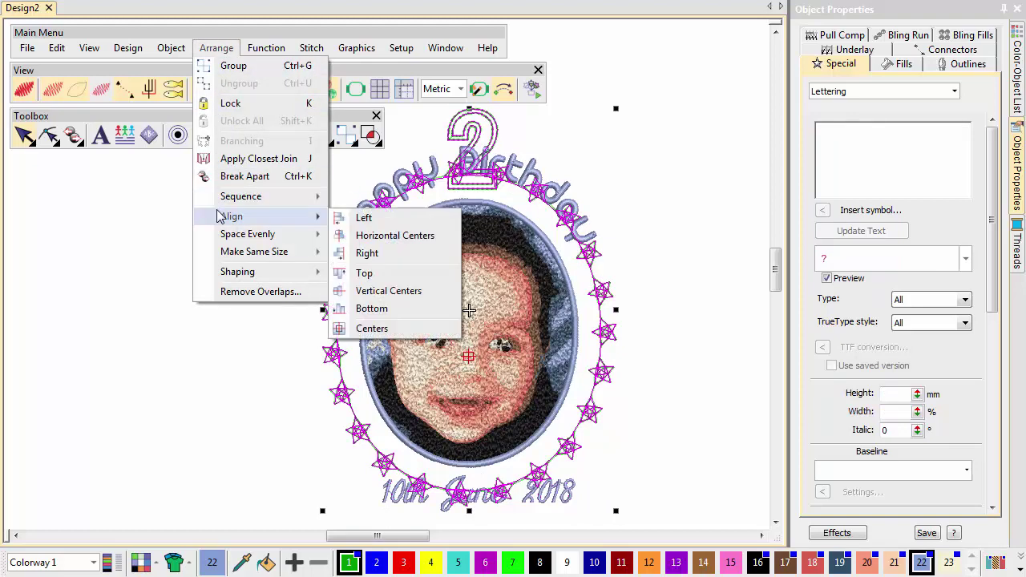
pyautogui.click(393, 240)
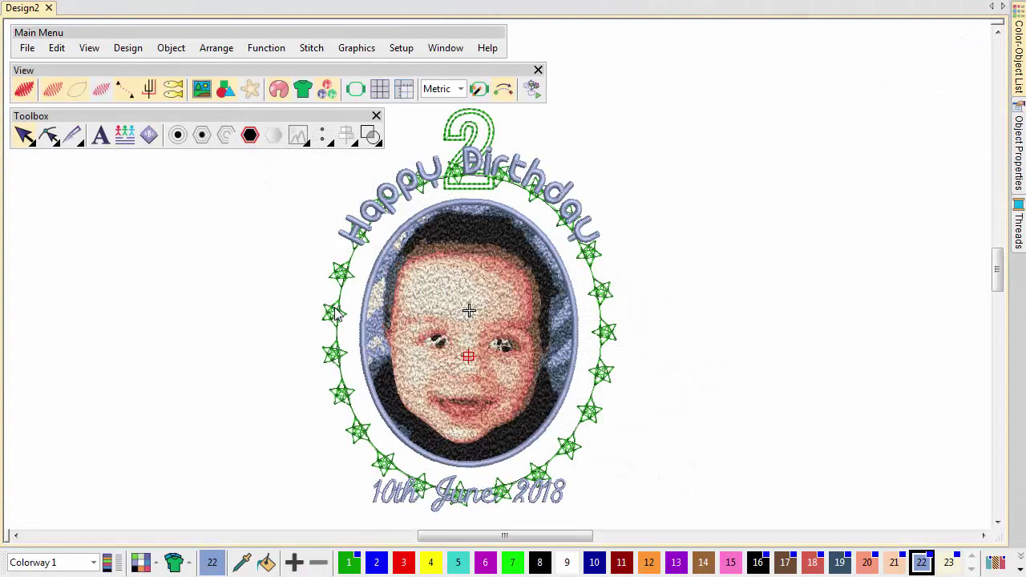
# Cut the star garland apart with the Knife tool across its sides
pyautogui.click(335, 312)
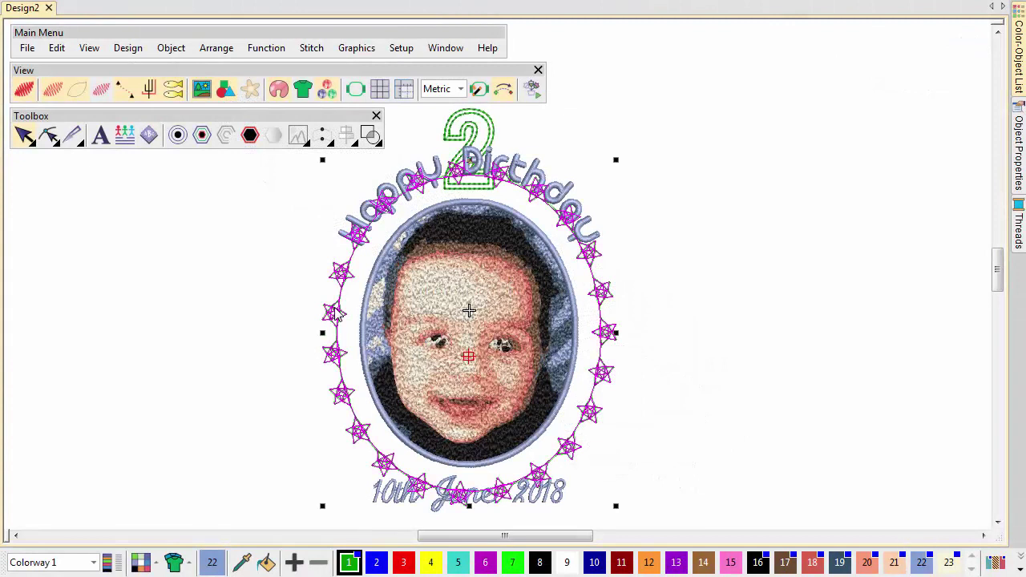
pyautogui.click(73, 135)
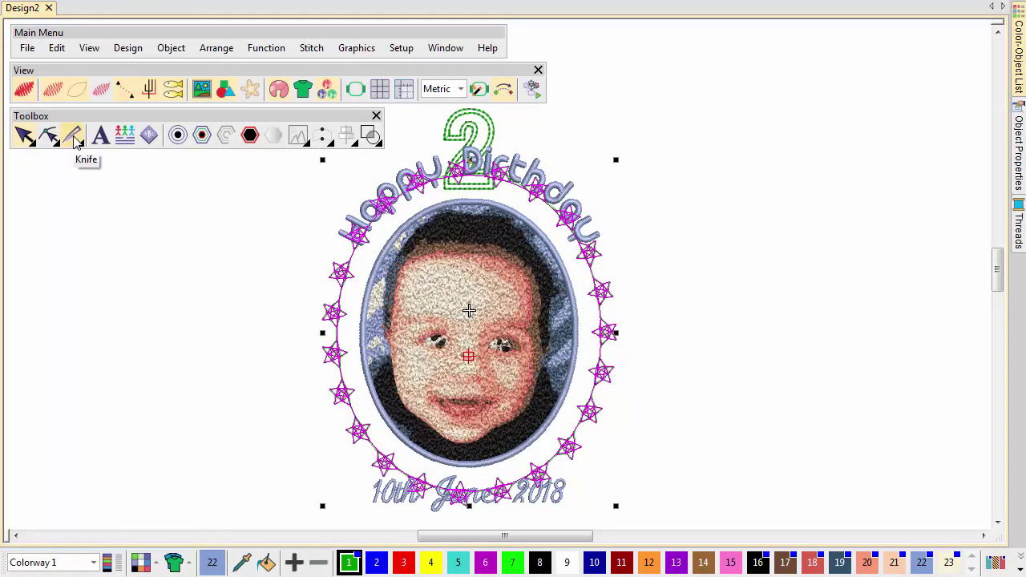
pyautogui.click(327, 266)
pyautogui.click(620, 266)
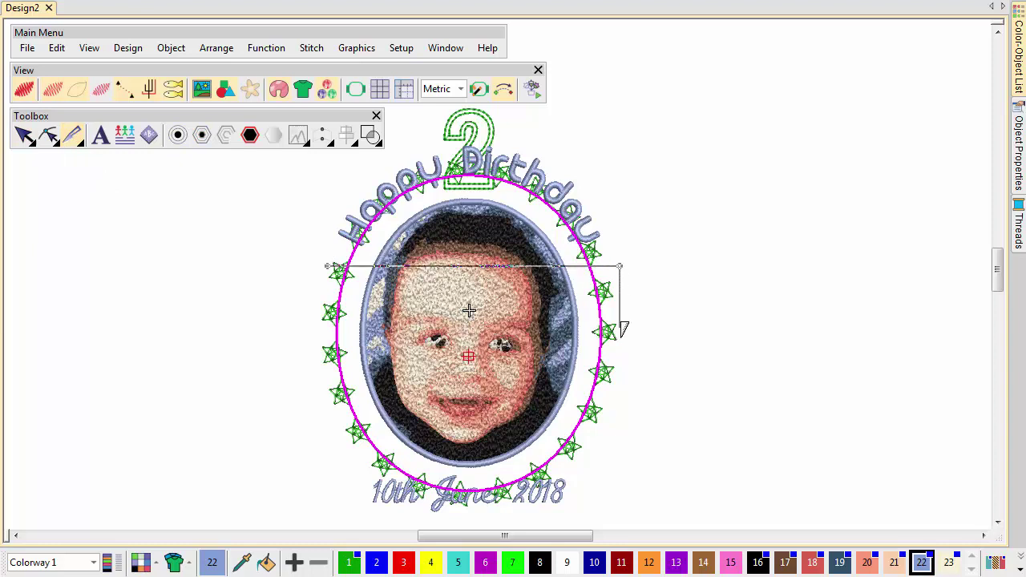
pyautogui.click(620, 454)
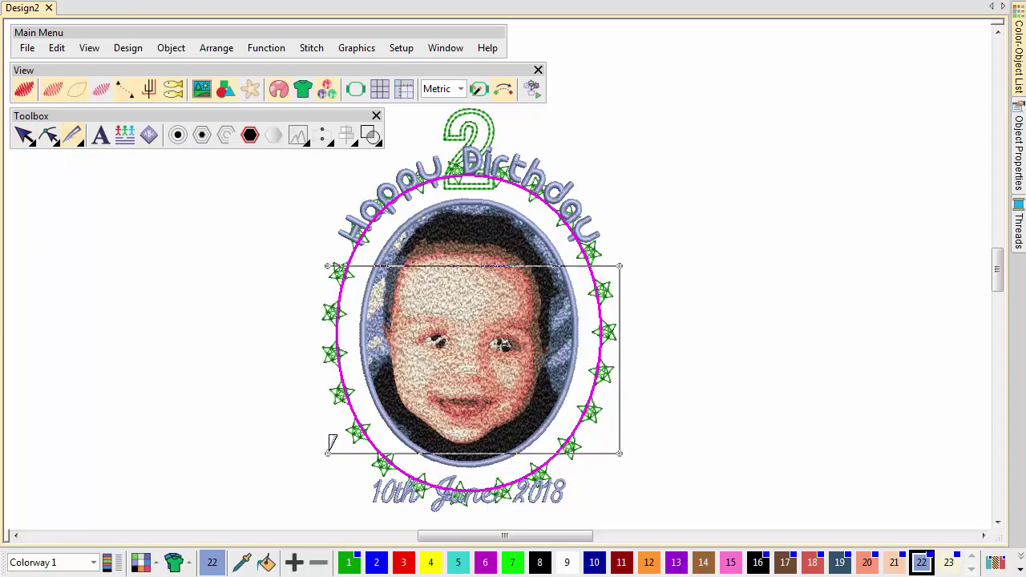
pyautogui.press('Return')
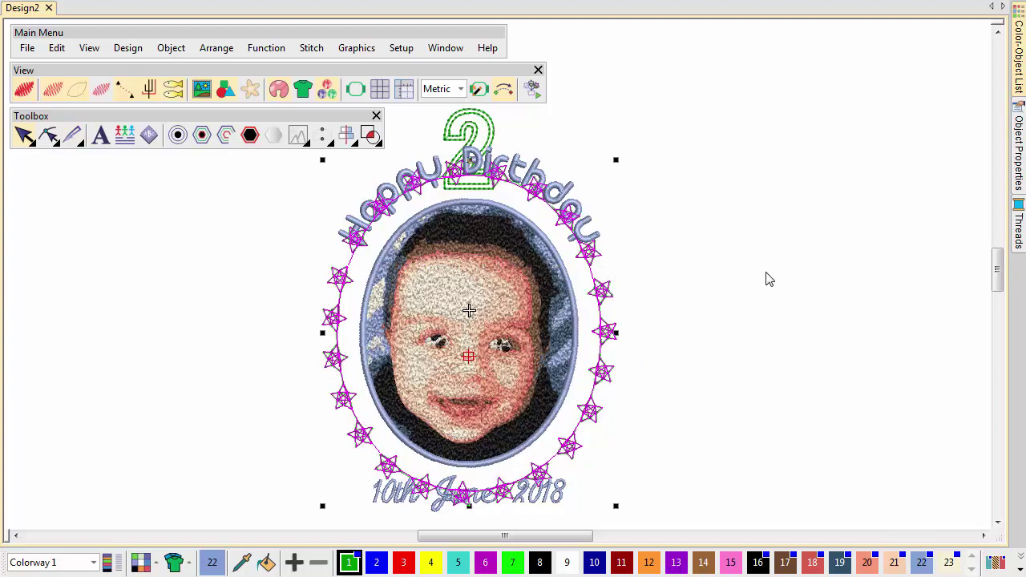
# Delete the garland's top and bottom arcs in the Color-Object List, then select the right border
pyautogui.moveTo(1017, 64)
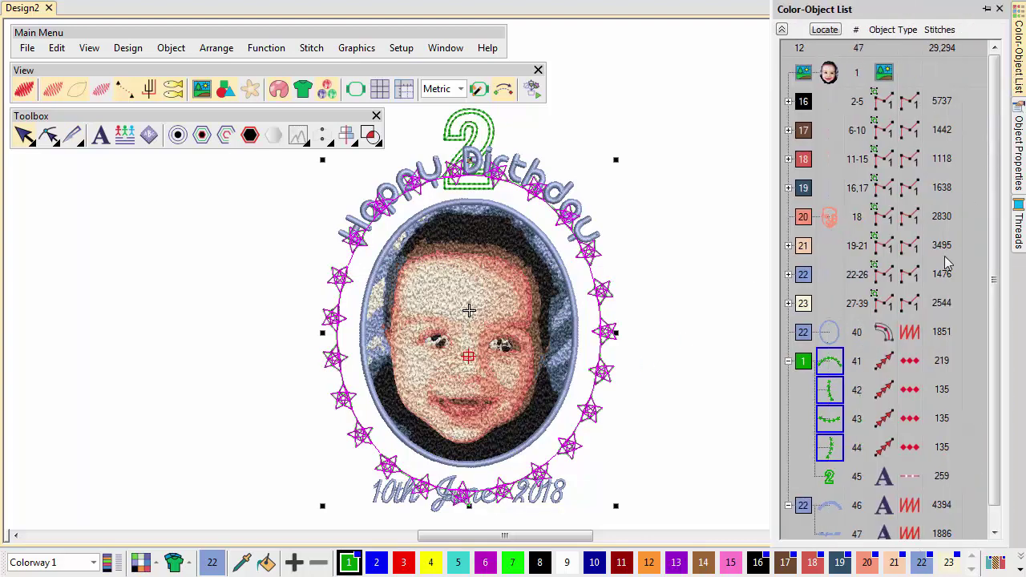
pyautogui.click(830, 367)
pyautogui.press('Delete')
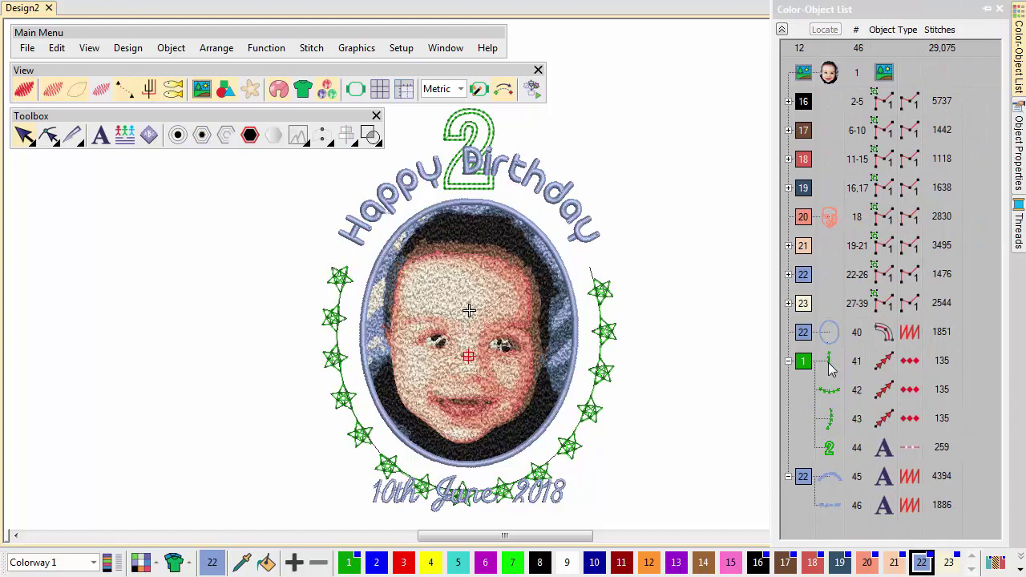
pyautogui.click(840, 393)
pyautogui.press('Delete')
pyautogui.click(600, 332)
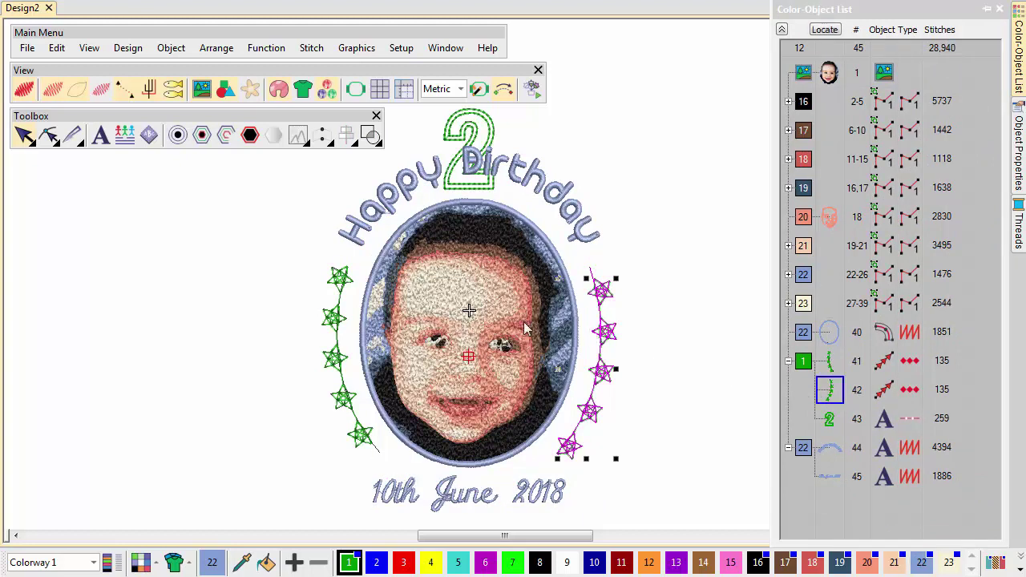
# Drag the right star border's reshape nodes so its curve mirrors the left border
pyautogui.click(48, 136)
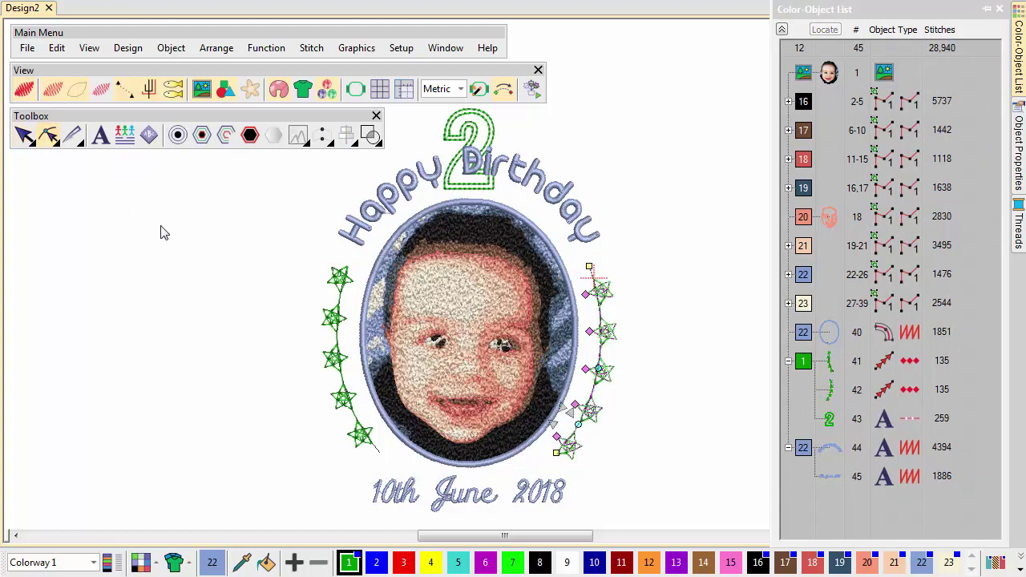
pyautogui.moveTo(585, 294); pyautogui.dragTo(583, 289)
pyautogui.moveTo(588, 328); pyautogui.dragTo(593, 337)
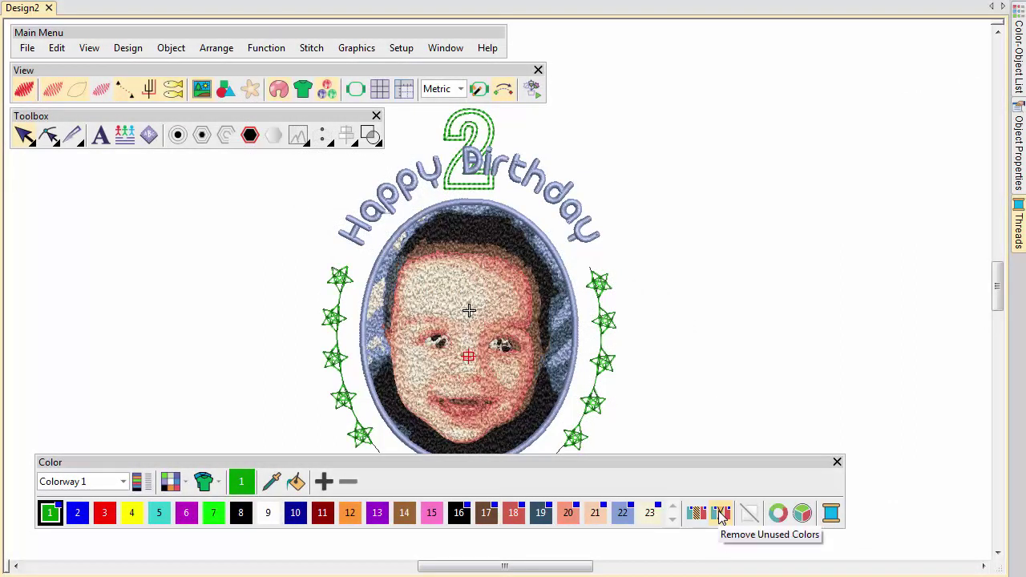
# Remove unused colours to leave 9 threads, and move the colour bar off the date
pyautogui.click(721, 514)
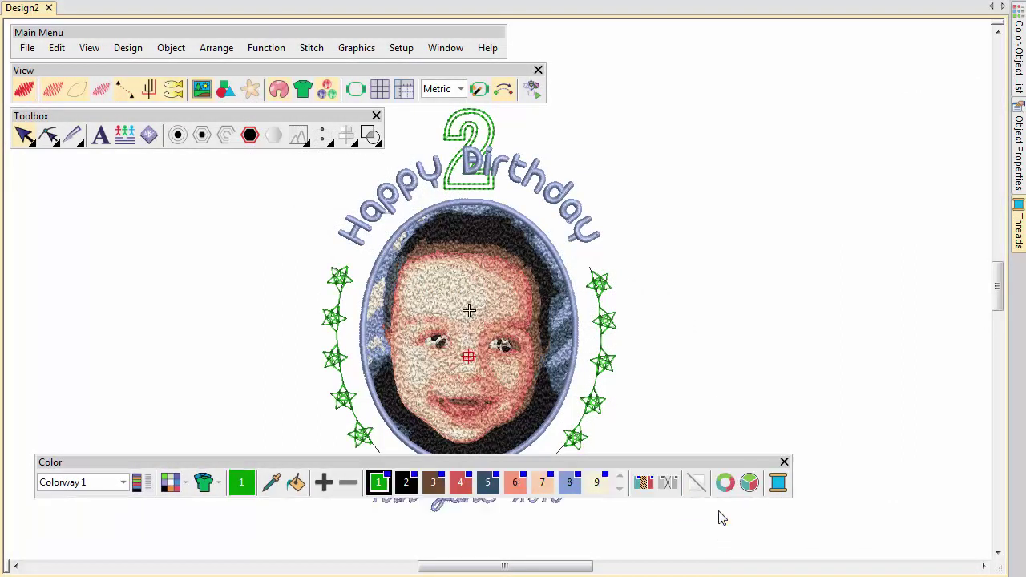
pyautogui.moveTo(657, 463); pyautogui.dragTo(626, 569)
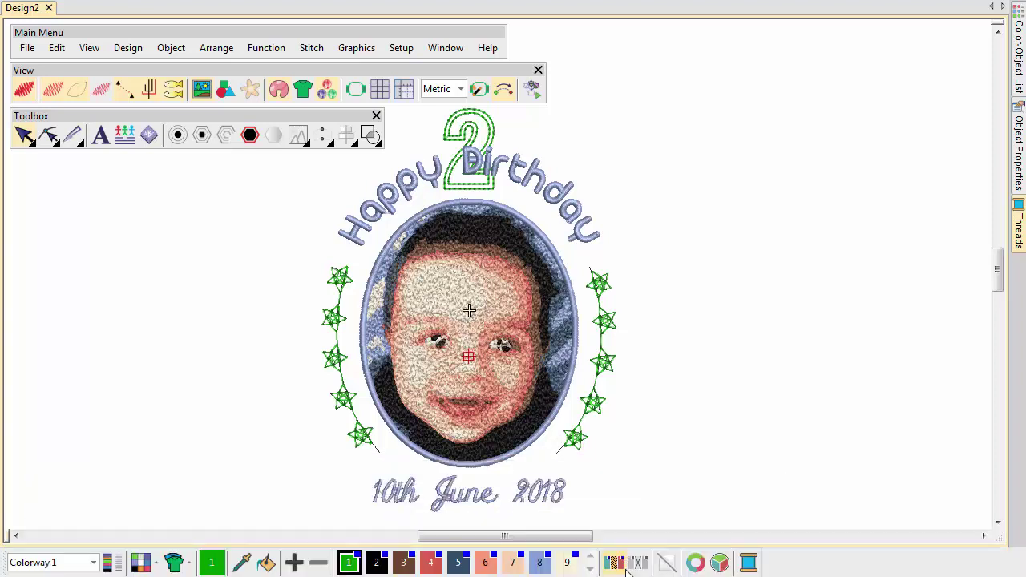
# Recolour the green stars and 2 to thread 5730 from the thread chart
pyautogui.click(747, 561)
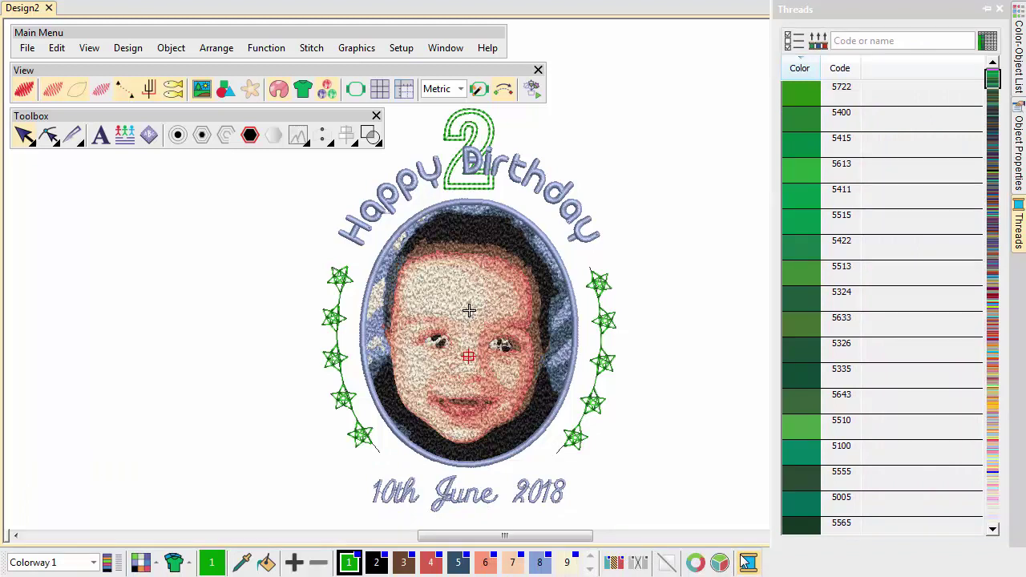
pyautogui.click(861, 44)
pyautogui.write('5730')
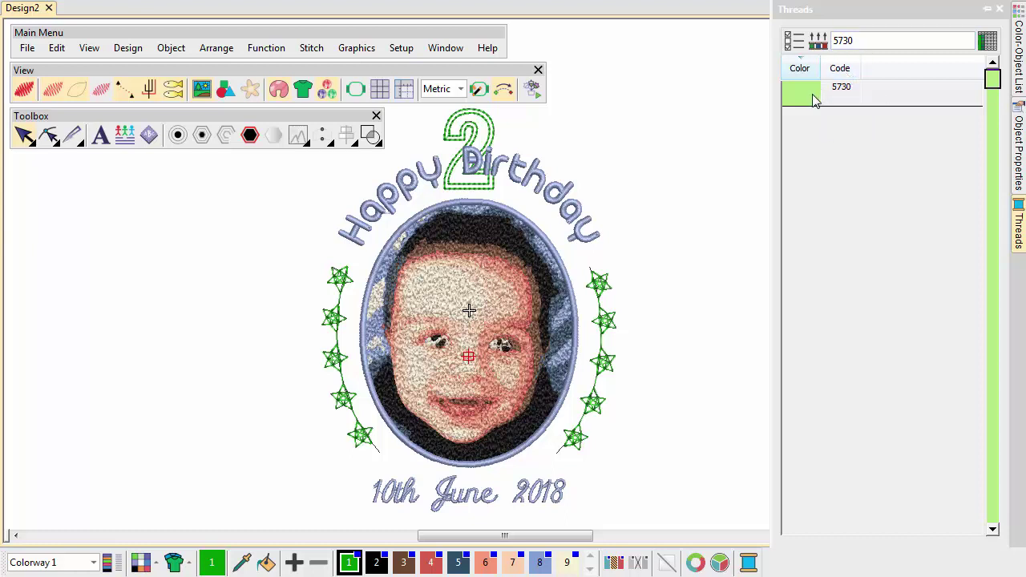
pyautogui.click(814, 96)
# Move the oval border later in the stitch order and start the Stitch Player simulation
pyautogui.click(1018, 73)
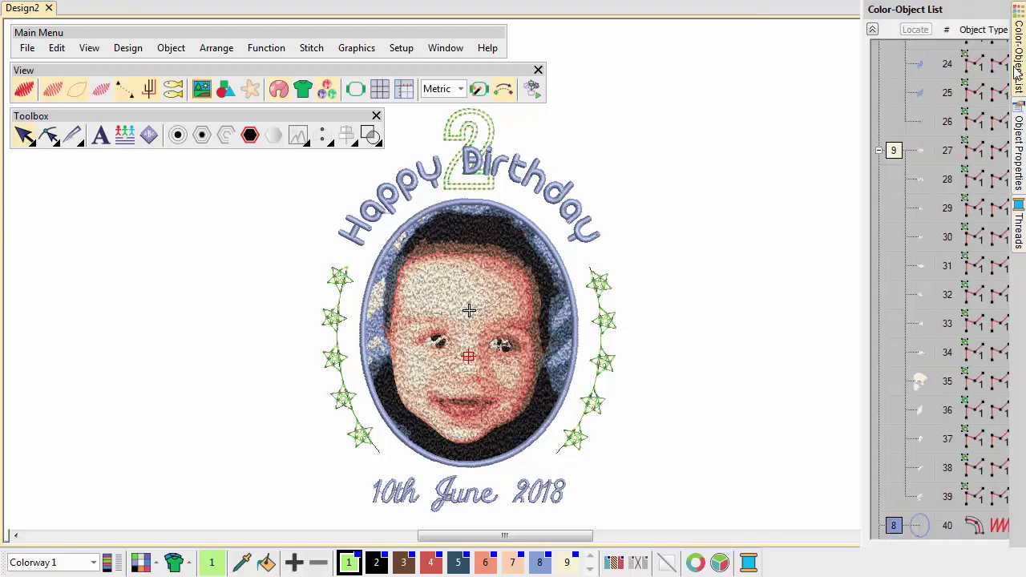
pyautogui.moveTo(994, 376); pyautogui.dragTo(995, 436)
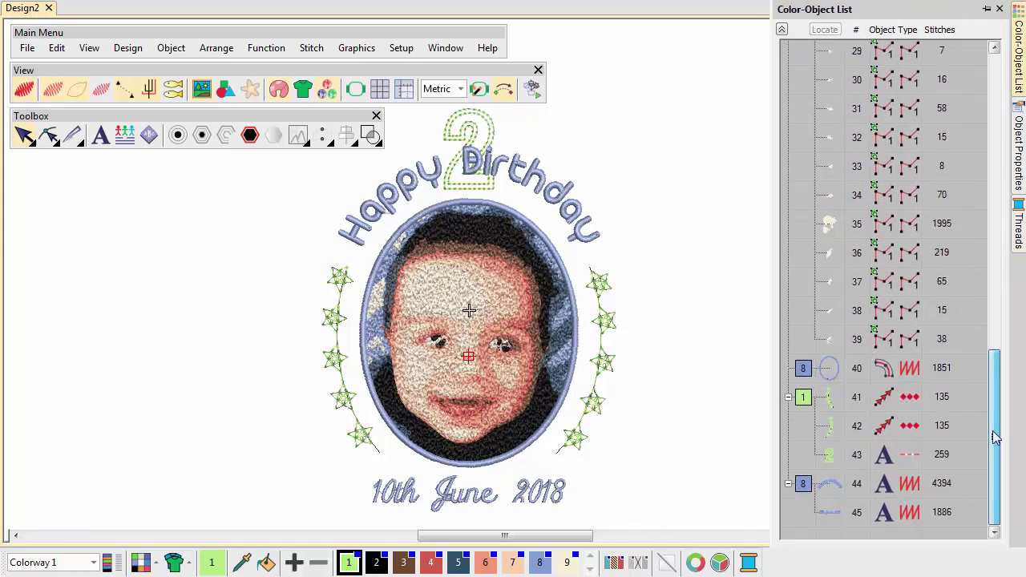
pyautogui.click(839, 373)
pyautogui.moveTo(839, 373); pyautogui.dragTo(831, 477)
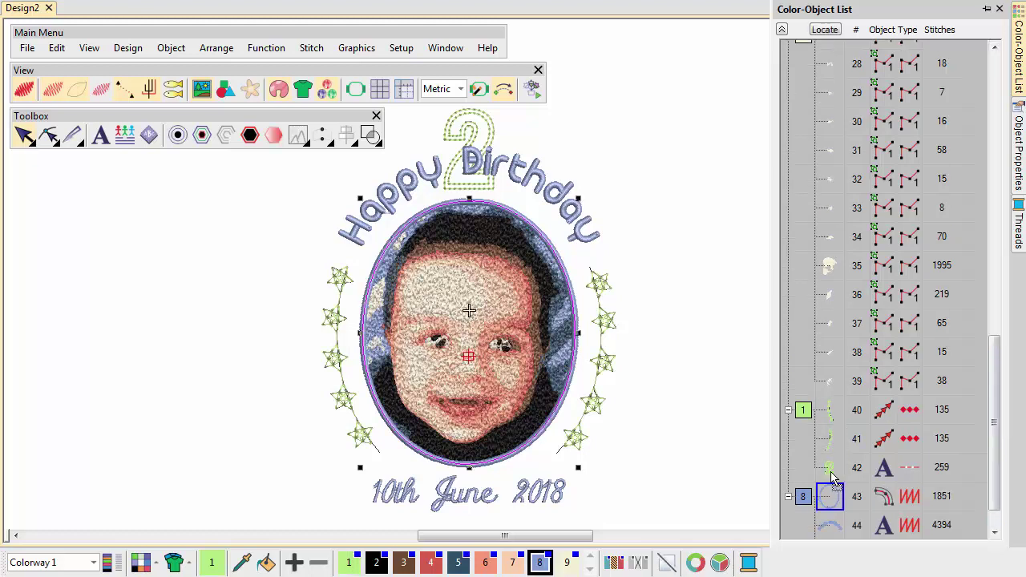
pyautogui.click(533, 93)
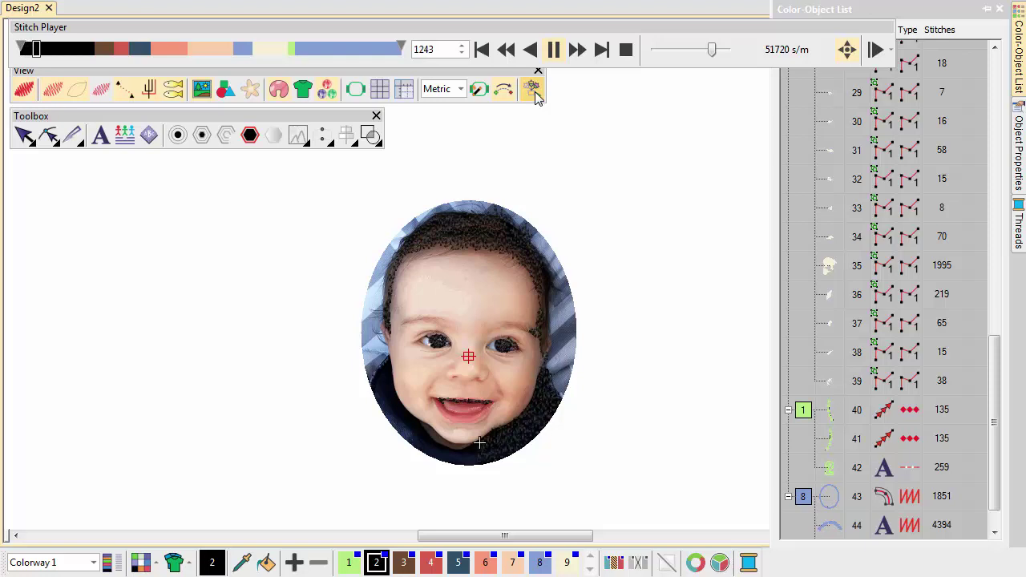